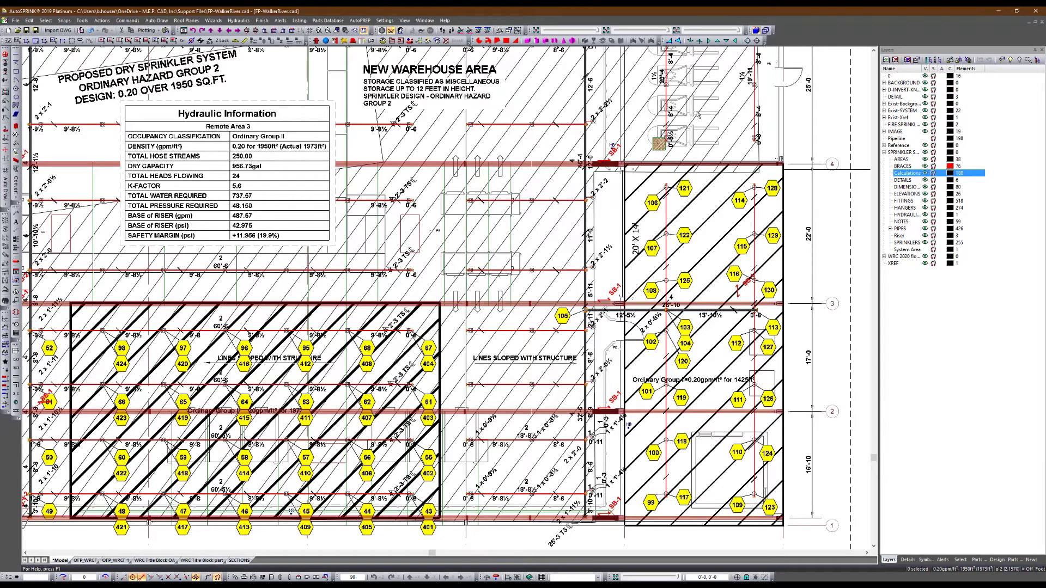
Close the PP-WalkerRiver drawing without saving its changes and generate a grid sprinkler system in the blank drawing with the Grid System wizard.
{"action": "left_click", "coordinate": [1041, 22]}
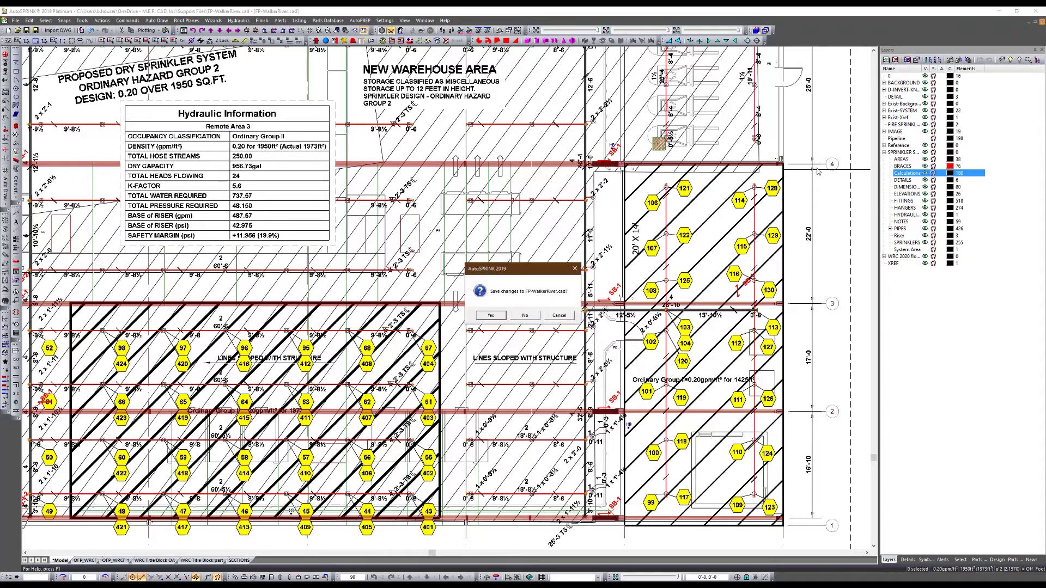
{"action": "left_click", "coordinate": [524, 316]}
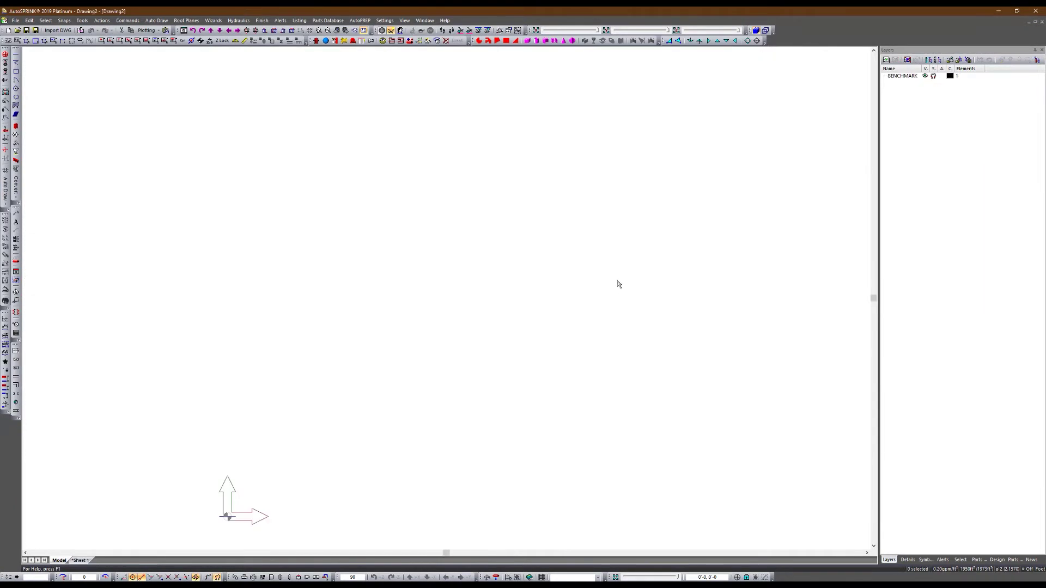
{"action": "left_click", "coordinate": [213, 21]}
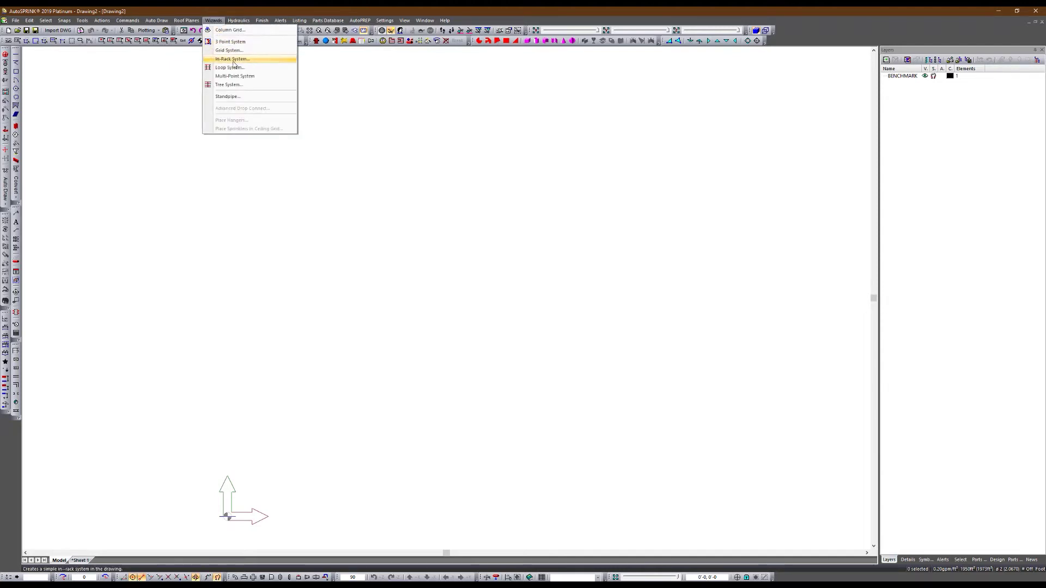
{"action": "left_click", "coordinate": [229, 50]}
{"action": "left_click", "coordinate": [438, 372]}
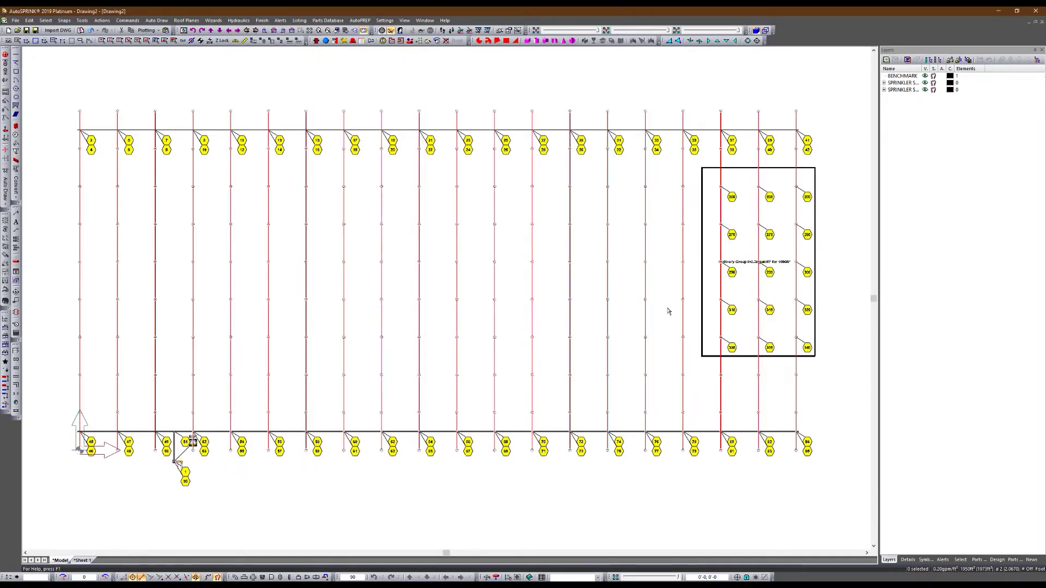
Select all pipes like one branch-line pipe and add fittings to them with Auto Fittings.
{"action": "scroll", "coordinate": [551, 191], "scroll_direction": "up", "scroll_amount": 10}
{"action": "right_click", "coordinate": [584, 287]}
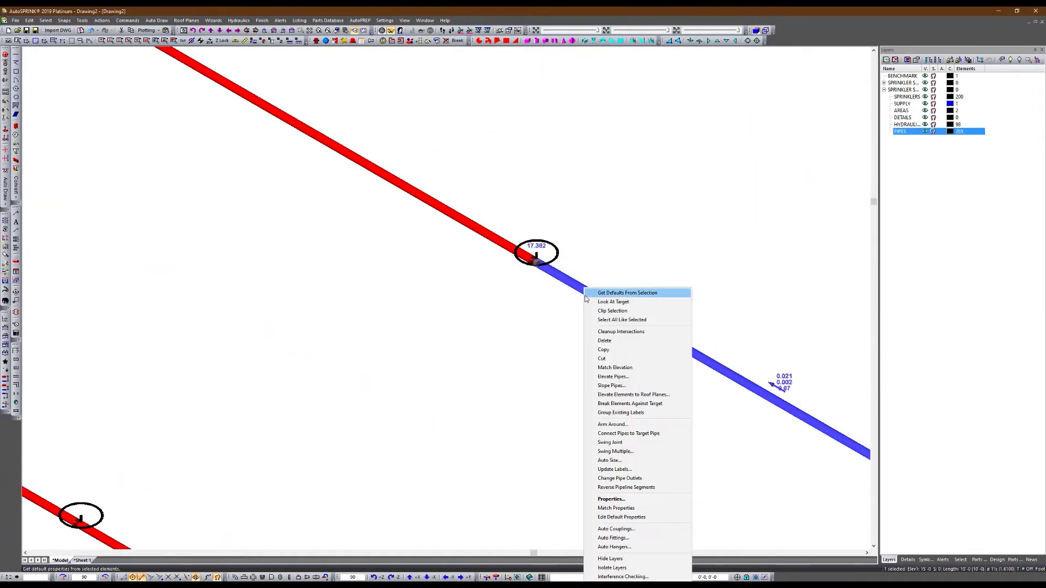
{"action": "left_click", "coordinate": [624, 321]}
{"action": "right_click", "coordinate": [624, 322]}
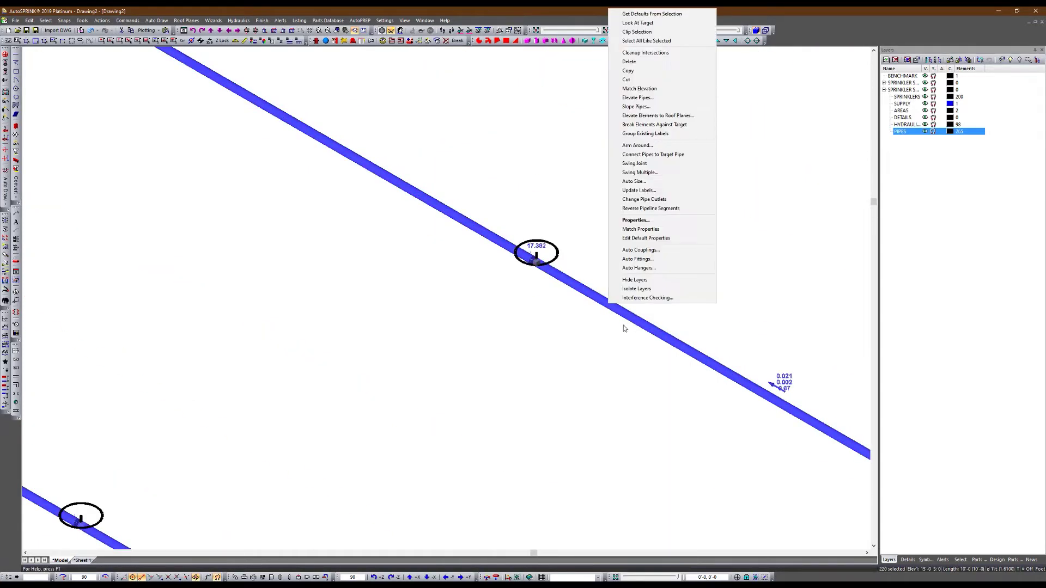
{"action": "left_click", "coordinate": [637, 258]}
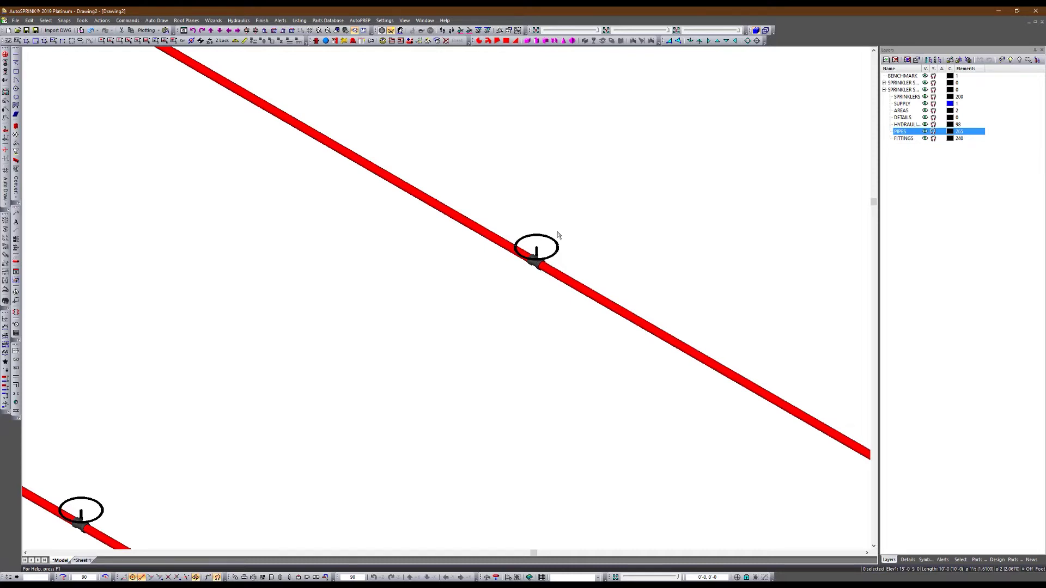
Remove the empty DETAILS layer from the sprinkler system's layer list.
{"action": "scroll", "coordinate": [520, 253], "scroll_direction": "down", "scroll_amount": 6}
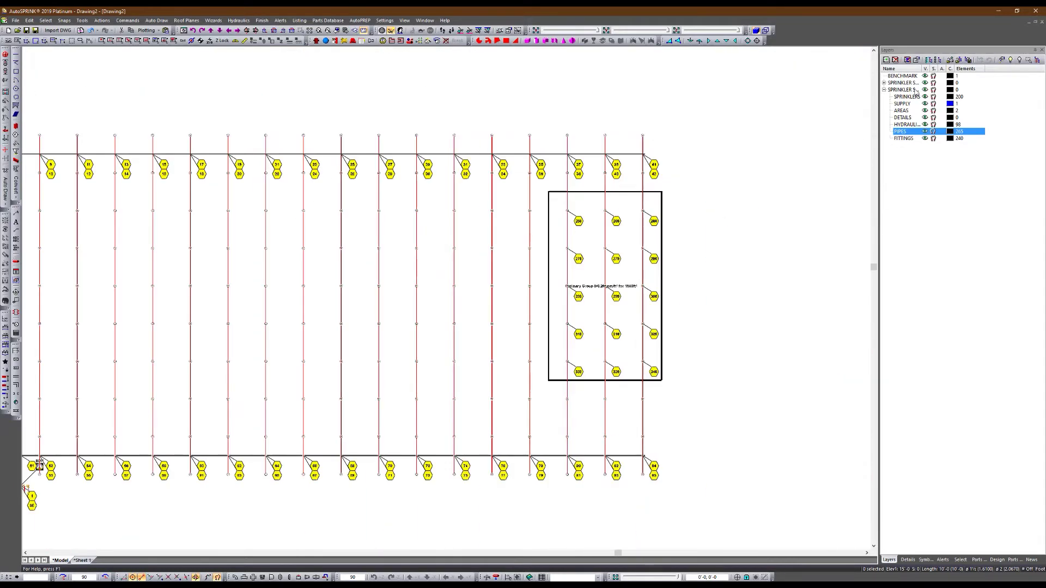
{"action": "left_click", "coordinate": [908, 60]}
{"action": "scroll", "coordinate": [822, 130], "scroll_direction": "down", "scroll_amount": 1}
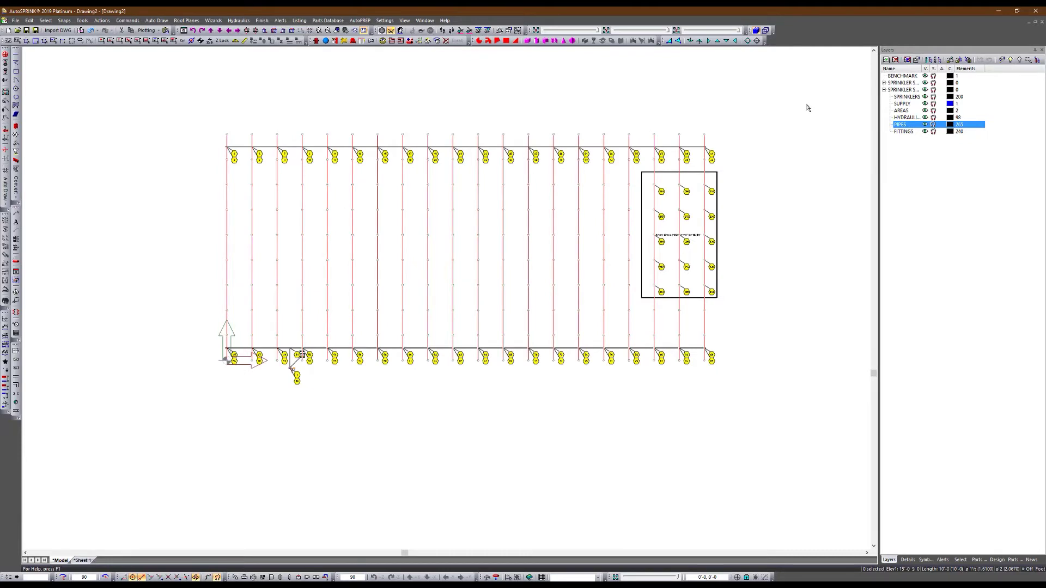
Start an AutoCAD DWG export of the drawing to the Desktop under the file name BIM Test.
{"action": "left_click", "coordinate": [15, 20]}
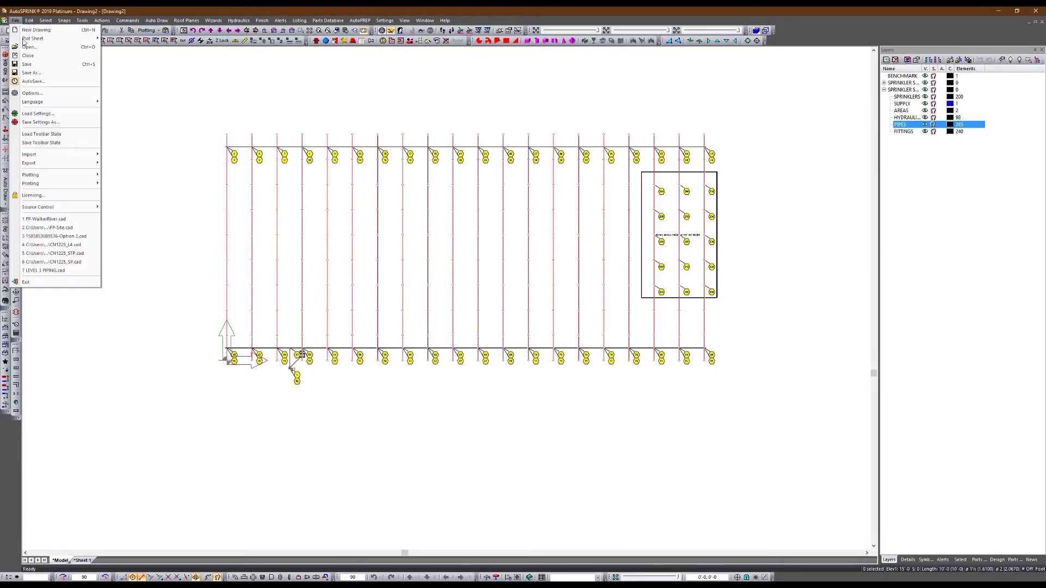
{"action": "mouse_move", "coordinate": [55, 165]}
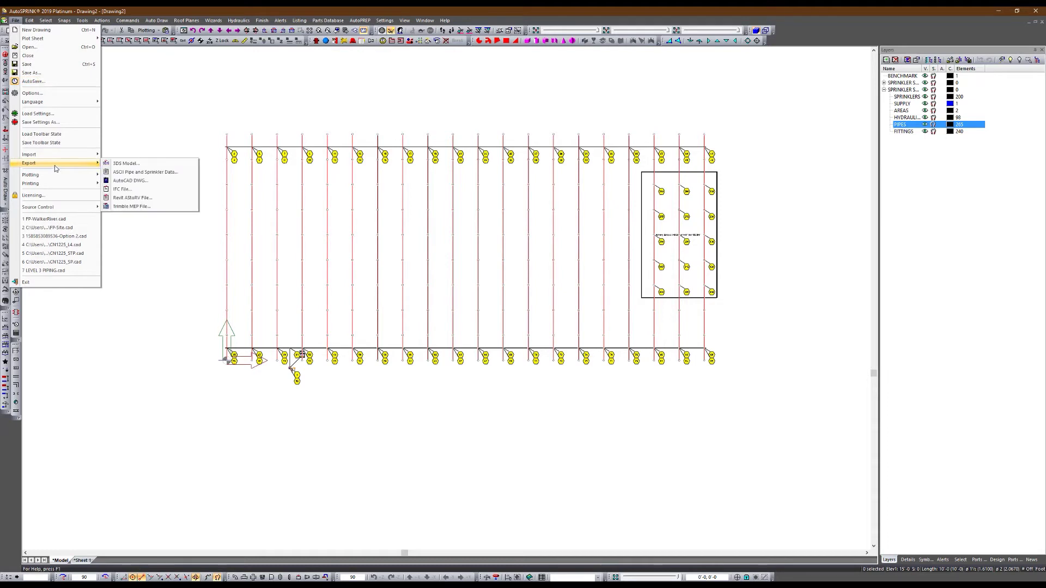
{"action": "left_click", "coordinate": [137, 182]}
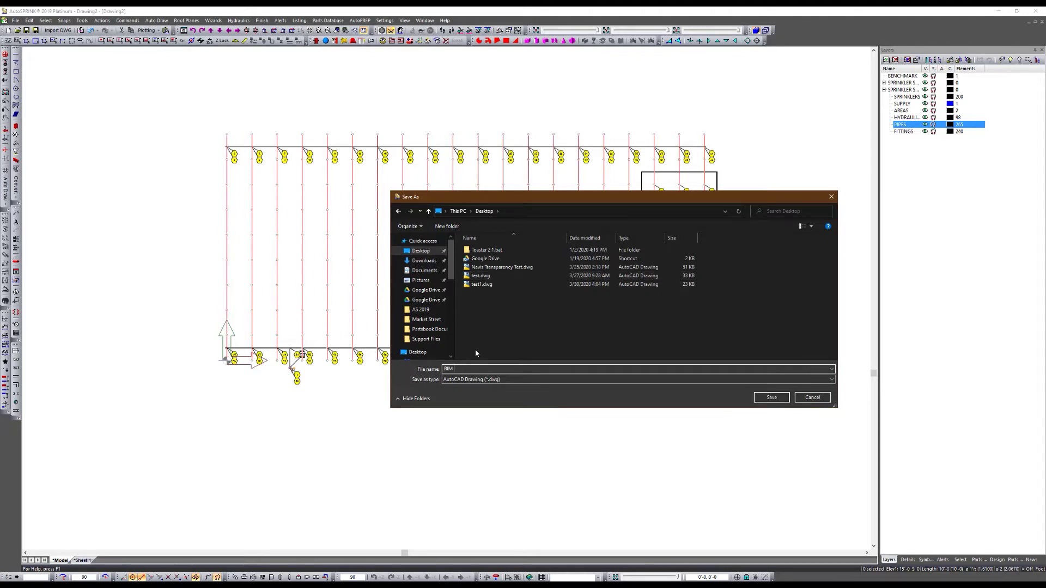
{"action": "type", "text": "BIM Test"}
{"action": "key", "text": "Return"}
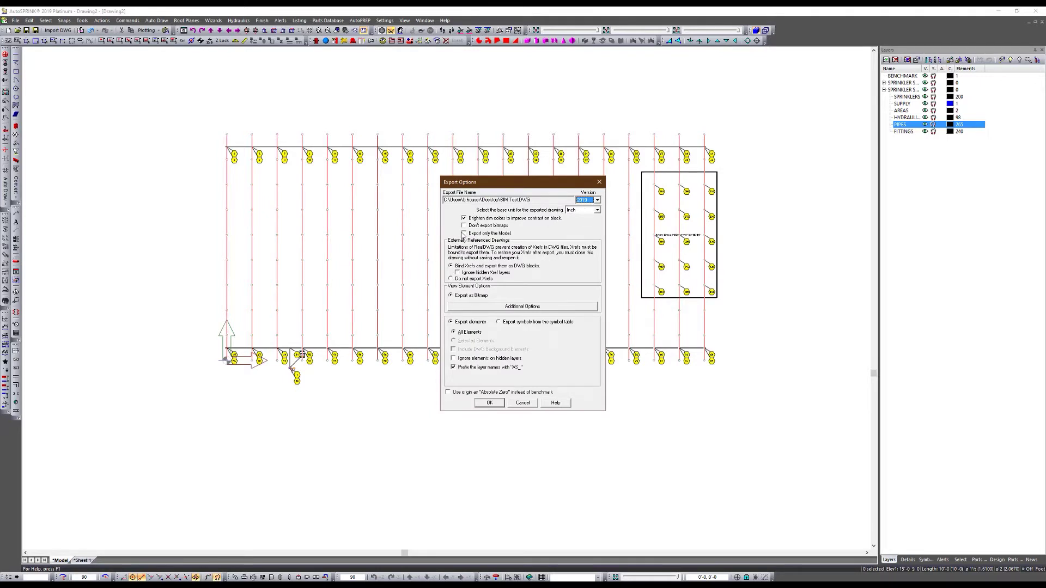
Export only the model, keeping pipes, fittings and hangers as blocks with all attribute data, and use the origin as absolute zero instead of the benchmark.
{"action": "left_click", "coordinate": [464, 234]}
{"action": "left_click", "coordinate": [522, 307]}
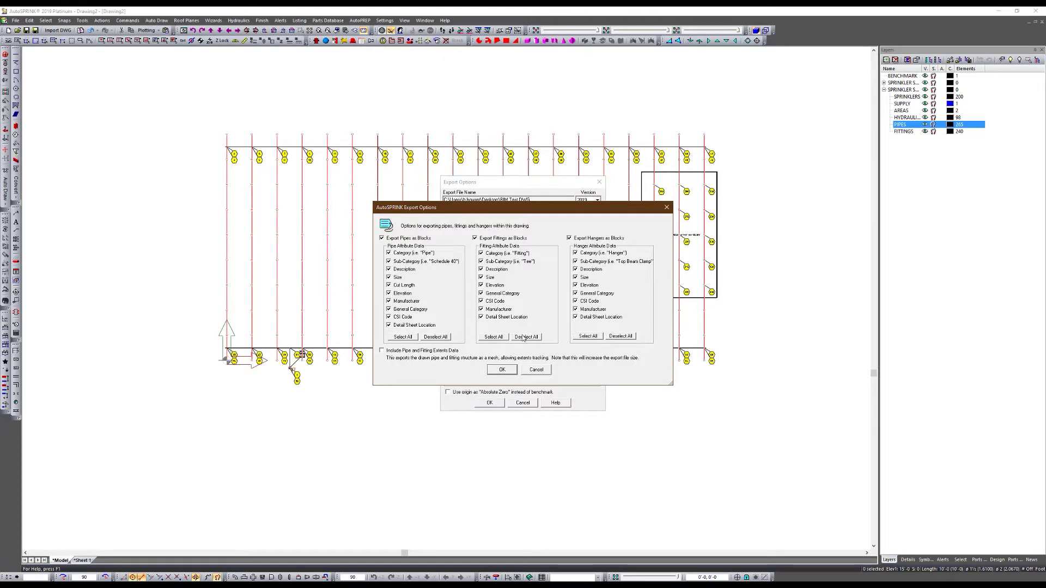
{"action": "left_click", "coordinate": [502, 369]}
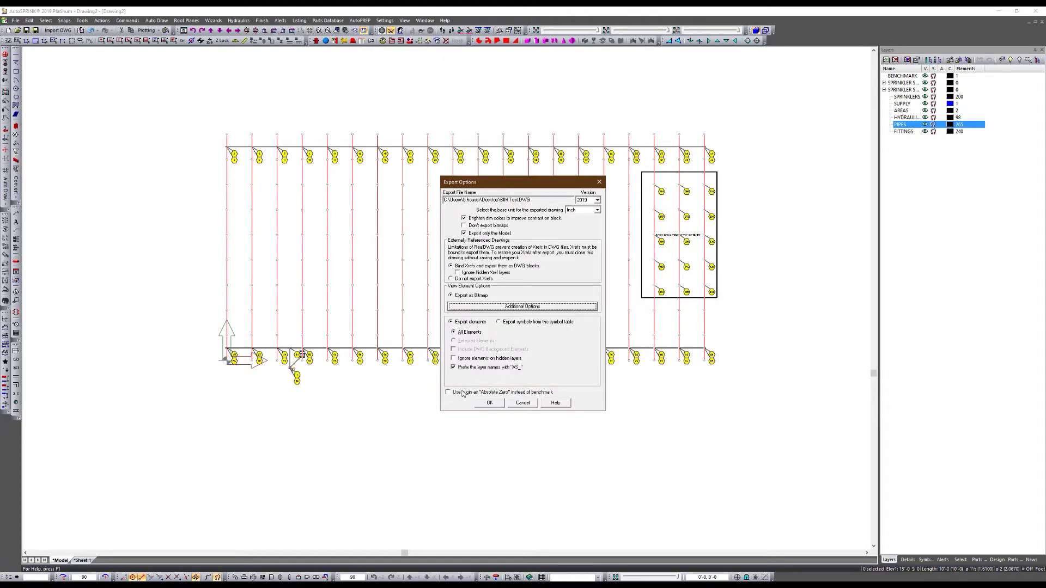
{"action": "left_click", "coordinate": [459, 393]}
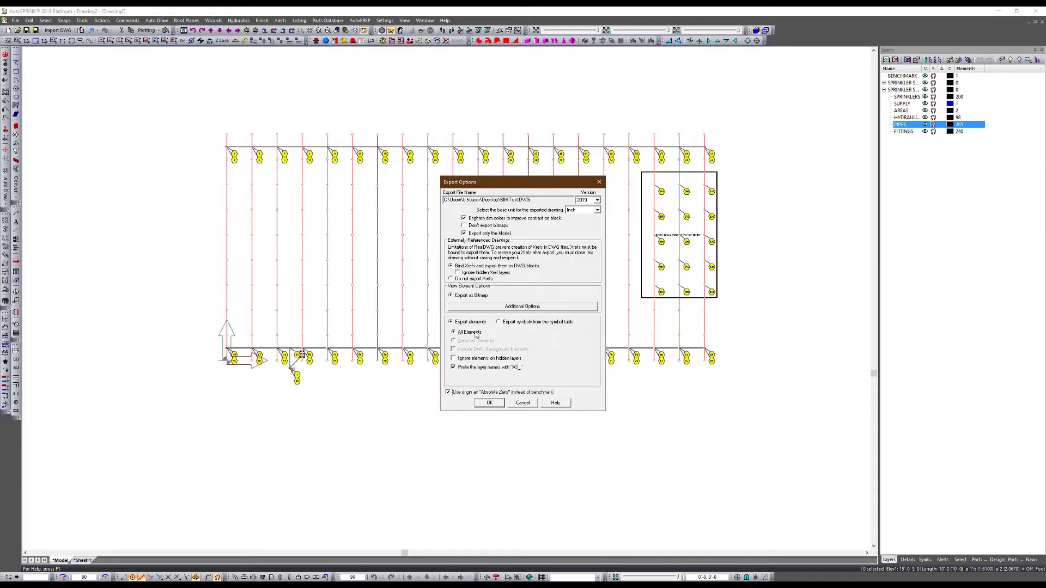
{"action": "left_click", "coordinate": [490, 404]}
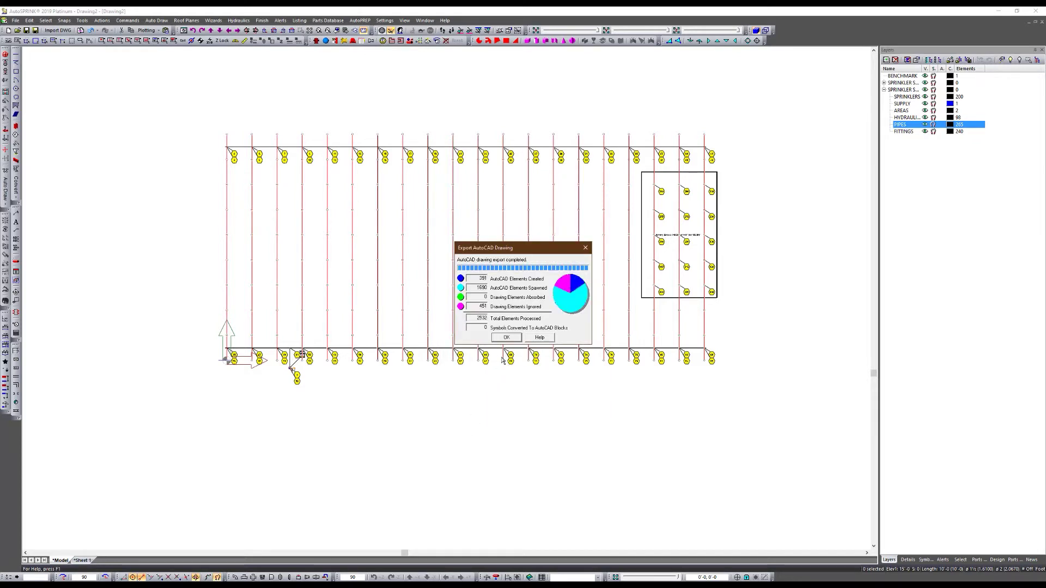
{"action": "left_click", "coordinate": [511, 337]}
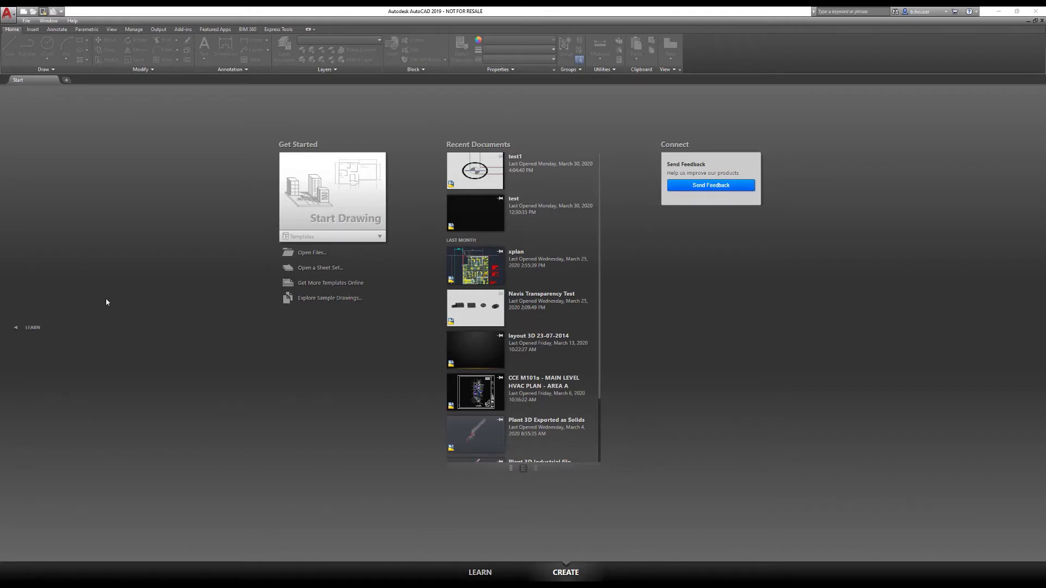
Switch to AutoCAD and open BIM Test.DWG from the Desktop.
{"action": "right_click", "coordinate": [220, 579]}
{"action": "mouse_move", "coordinate": [212, 579]}
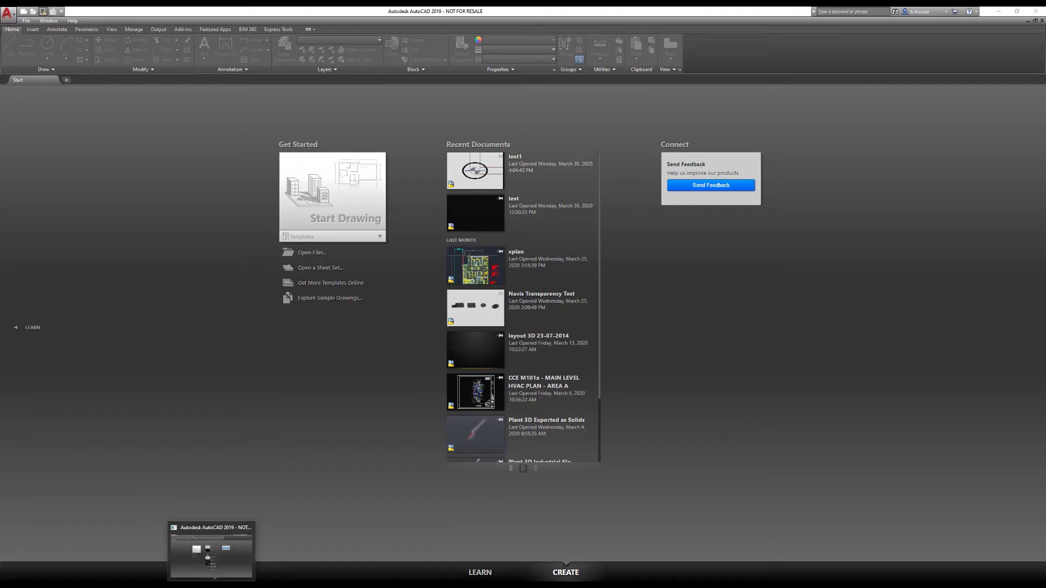
{"action": "right_click", "coordinate": [211, 583]}
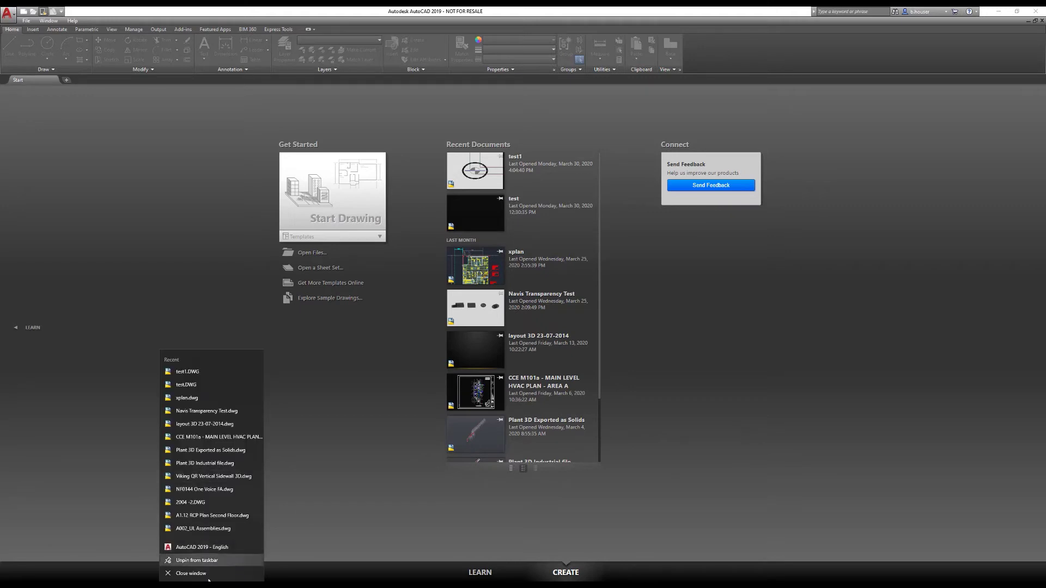
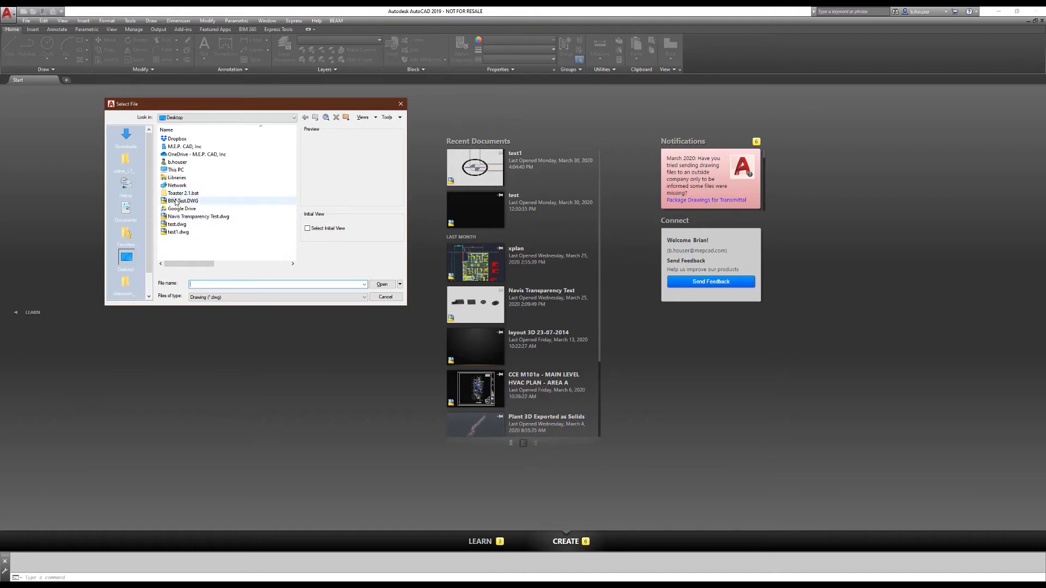
{"action": "left_click", "coordinate": [376, 283]}
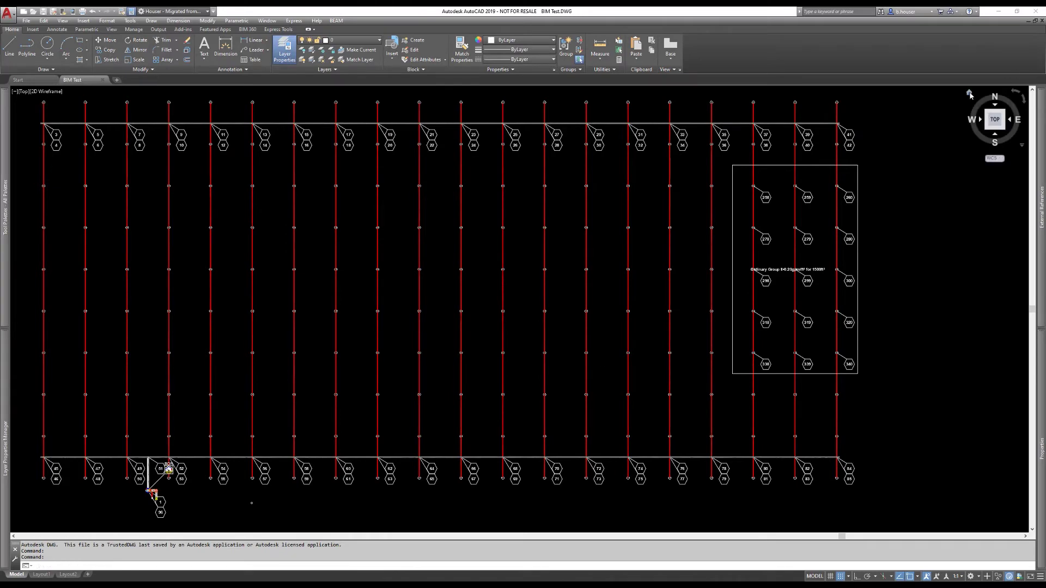
Inspect the exported grid in an isometric view, checking one red branch-line pipe's properties and its connection to the tee.
{"action": "middle_click_drag", "start_coordinate": [746, 278], "coordinate": [577, 300], "text": "shift"}
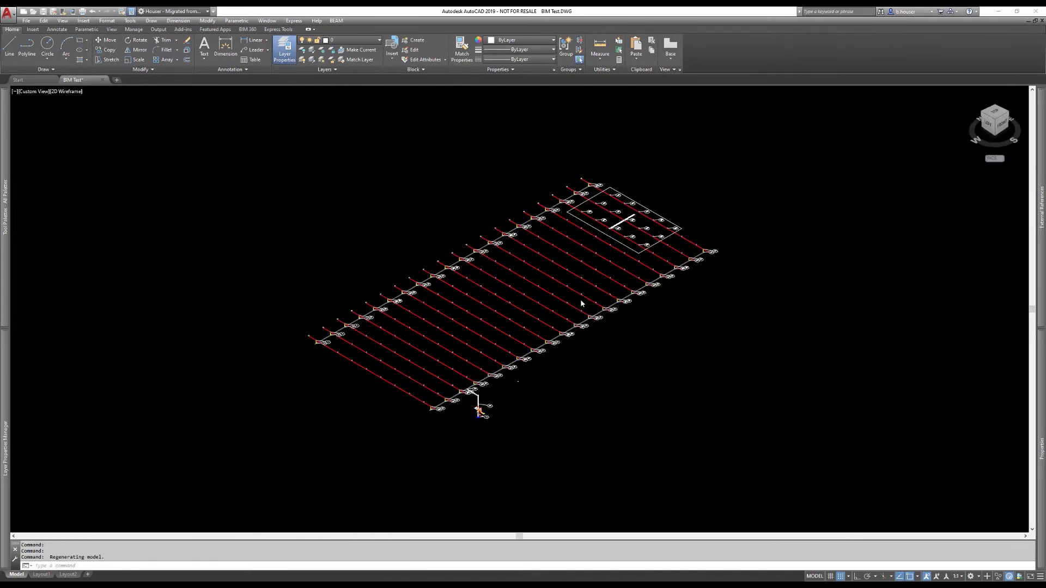
{"action": "scroll", "coordinate": [570, 286], "scroll_direction": "up", "scroll_amount": 6}
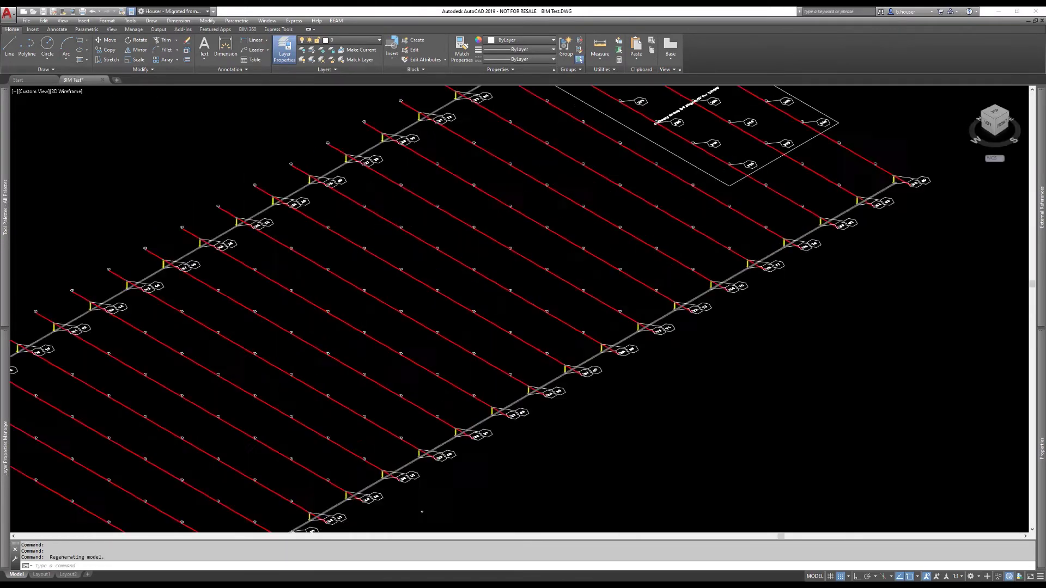
{"action": "left_click", "coordinate": [561, 273]}
{"action": "mouse_move", "coordinate": [1043, 297]}
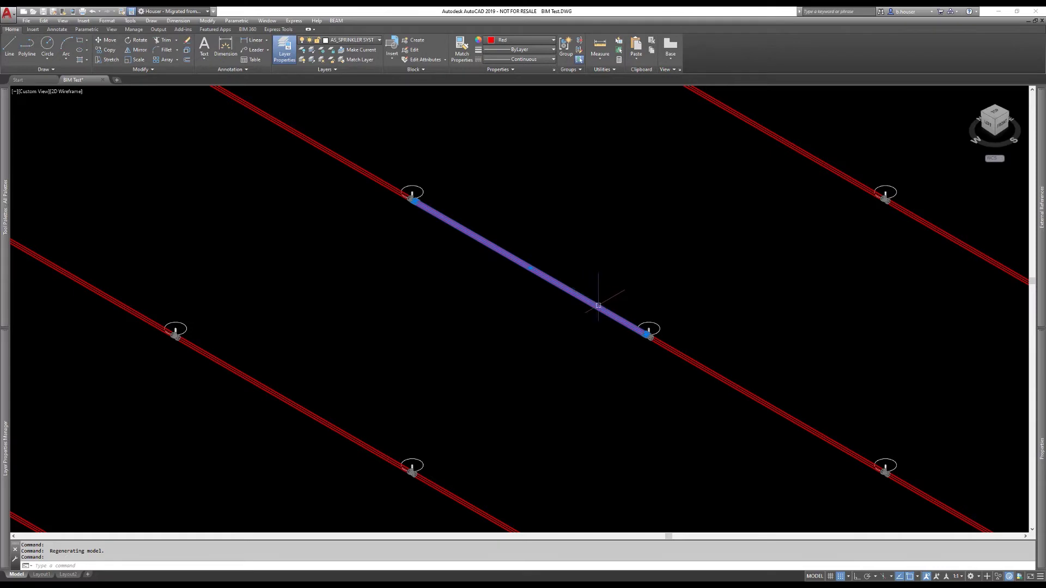
{"action": "scroll", "coordinate": [649, 327], "scroll_direction": "up", "scroll_amount": 8}
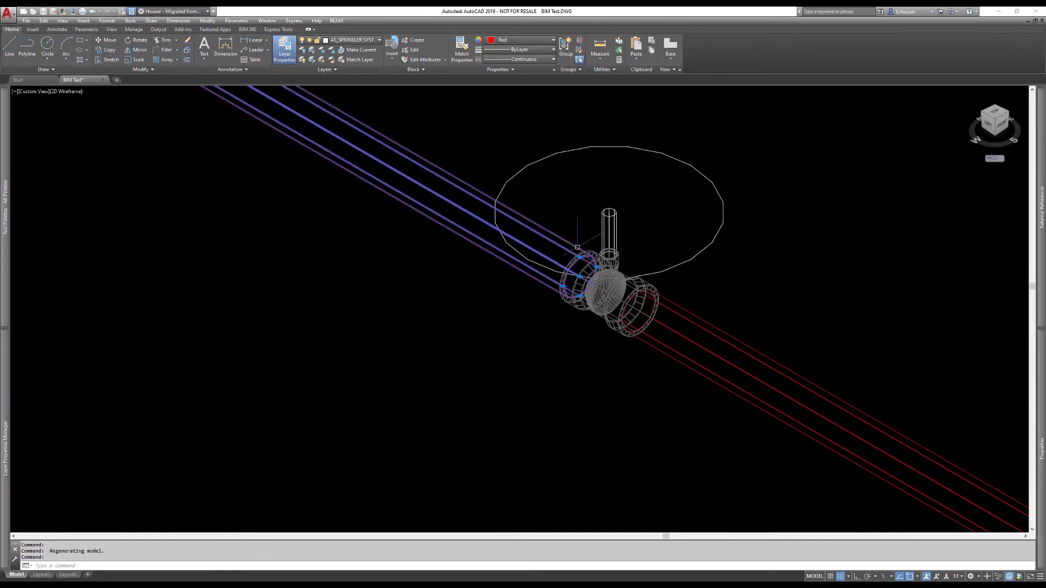
{"action": "scroll", "coordinate": [578, 247], "scroll_direction": "down", "scroll_amount": 6}
{"action": "key", "text": "Escape"}
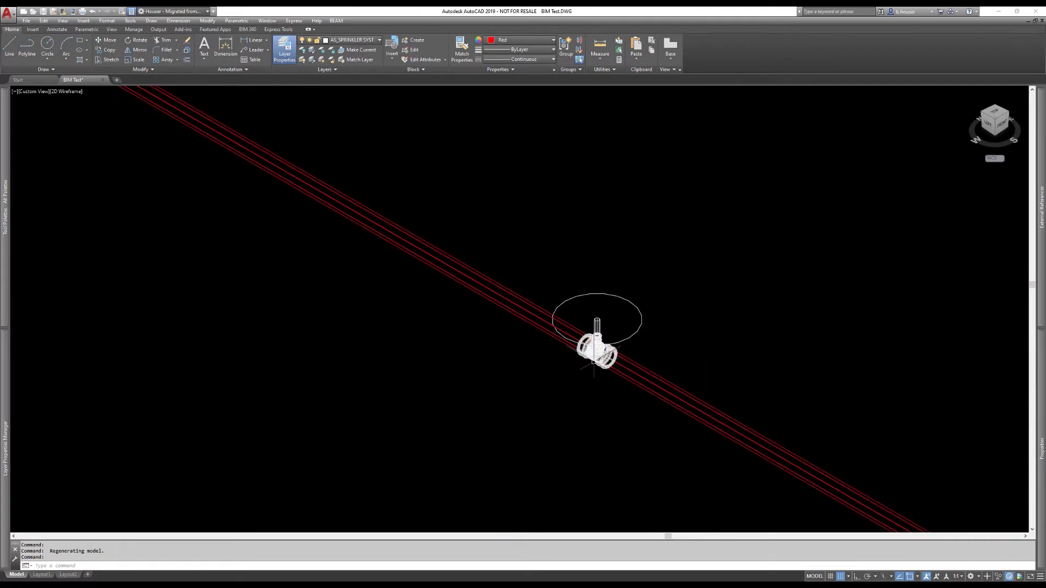
{"action": "key", "text": "Escape"}
{"action": "key", "text": "Escape"}
Review the block attributes of the tee fitting on the branch line and of the upright sprinkler above it.
{"action": "left_click", "coordinate": [586, 357]}
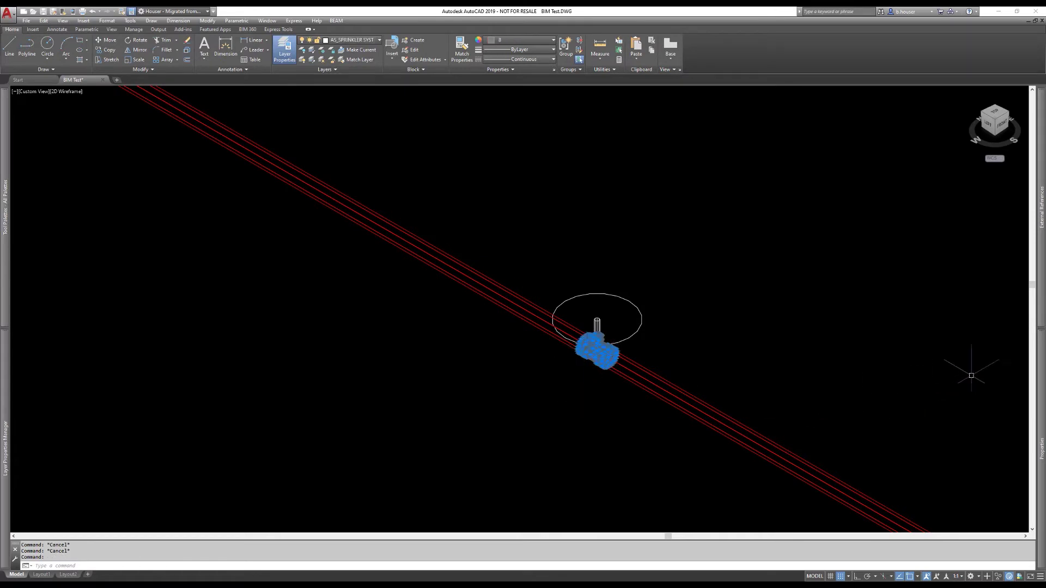
{"action": "mouse_move", "coordinate": [1043, 376]}
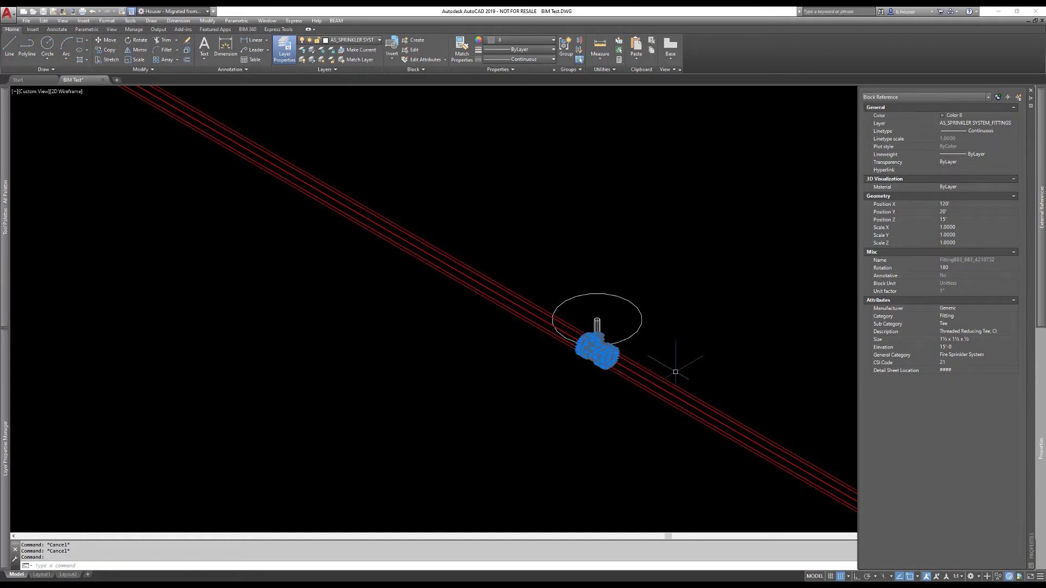
{"action": "key", "text": "Escape"}
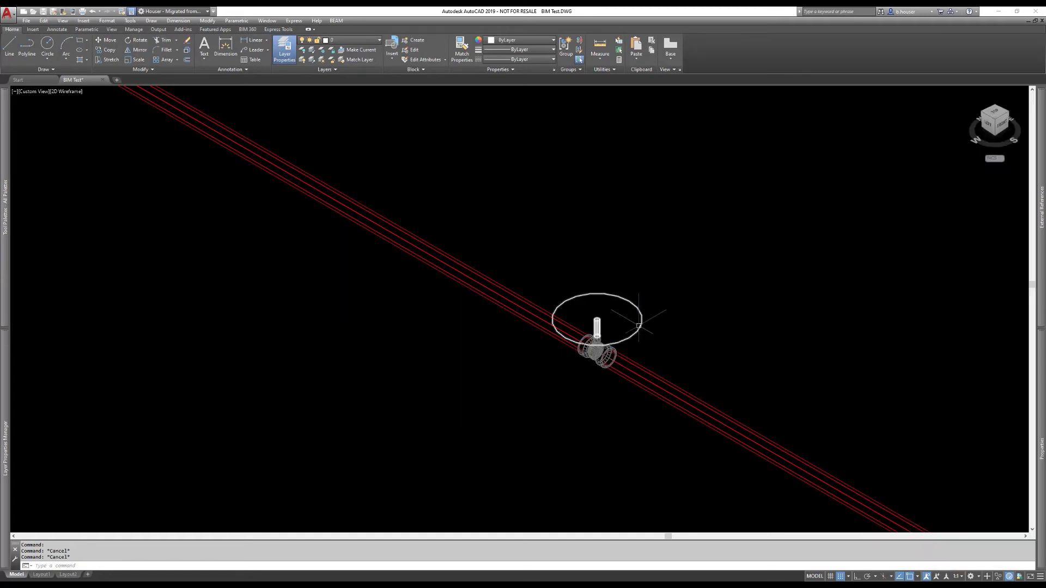
{"action": "left_click", "coordinate": [641, 318]}
{"action": "mouse_move", "coordinate": [1043, 443]}
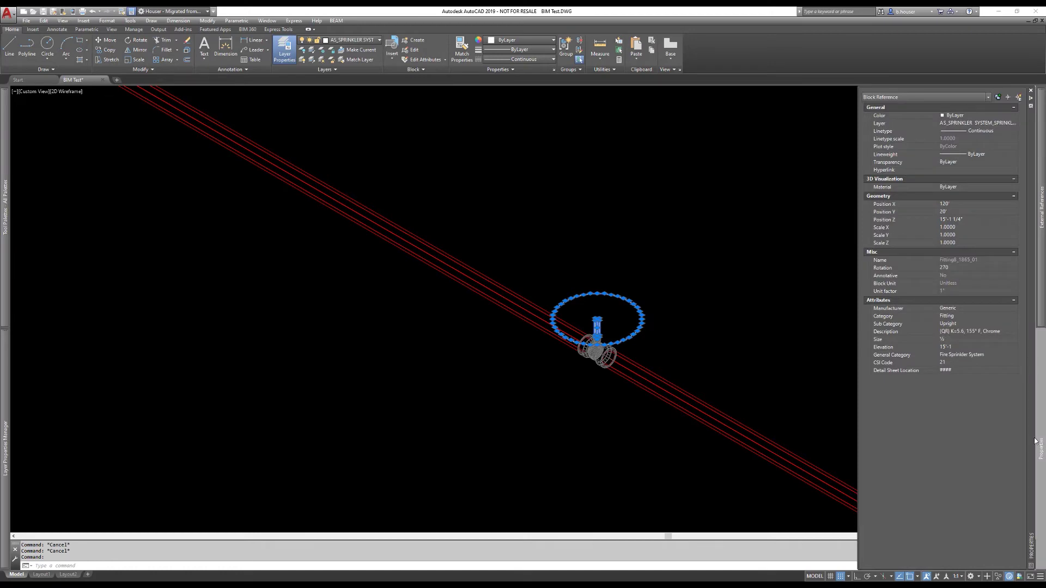
{"action": "key", "text": "Escape"}
Examine the exported branch lines, cross main and riser, closing in on the main's junction at node 51.
{"action": "scroll", "coordinate": [622, 261], "scroll_direction": "down", "scroll_amount": 5}
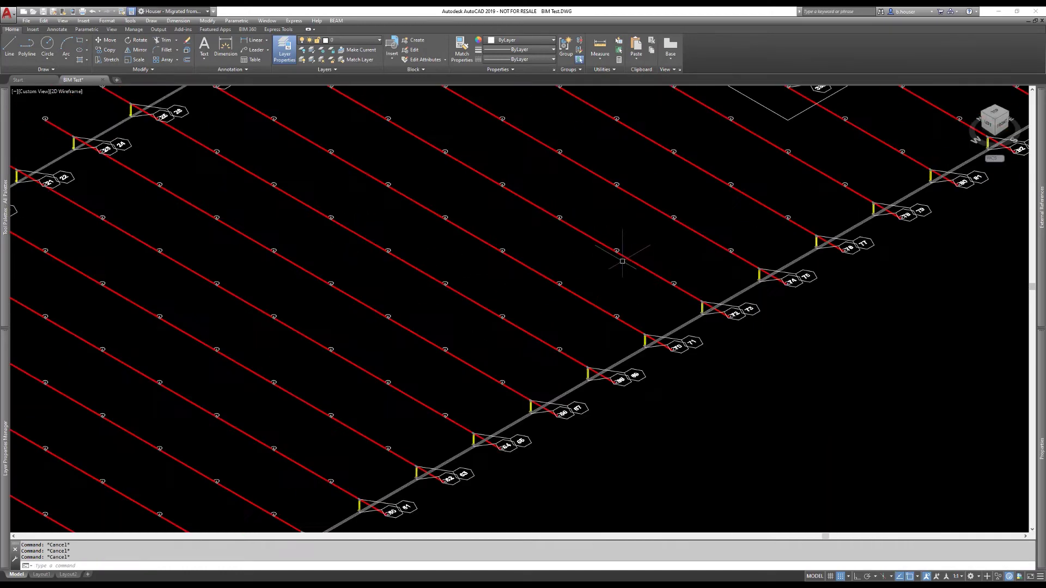
{"action": "scroll", "coordinate": [622, 261], "scroll_direction": "down", "scroll_amount": 2}
{"action": "scroll", "coordinate": [694, 363], "scroll_direction": "up", "scroll_amount": 4}
{"action": "scroll", "coordinate": [712, 275], "scroll_direction": "down", "scroll_amount": 6}
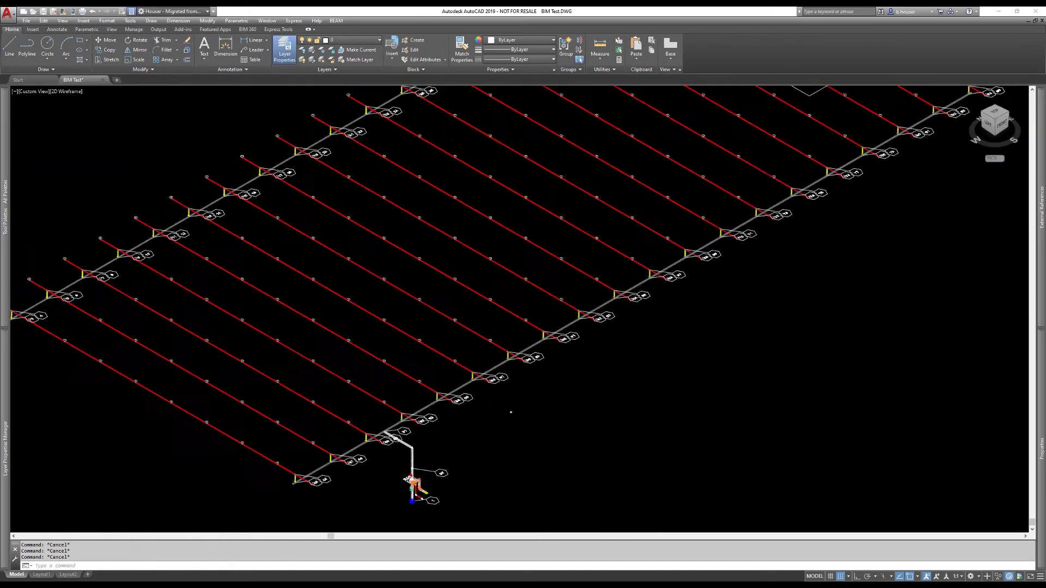
{"action": "scroll", "coordinate": [664, 244], "scroll_direction": "down", "scroll_amount": 5}
{"action": "scroll", "coordinate": [628, 279], "scroll_direction": "up", "scroll_amount": 10}
{"action": "scroll", "coordinate": [433, 313], "scroll_direction": "down", "scroll_amount": 4}
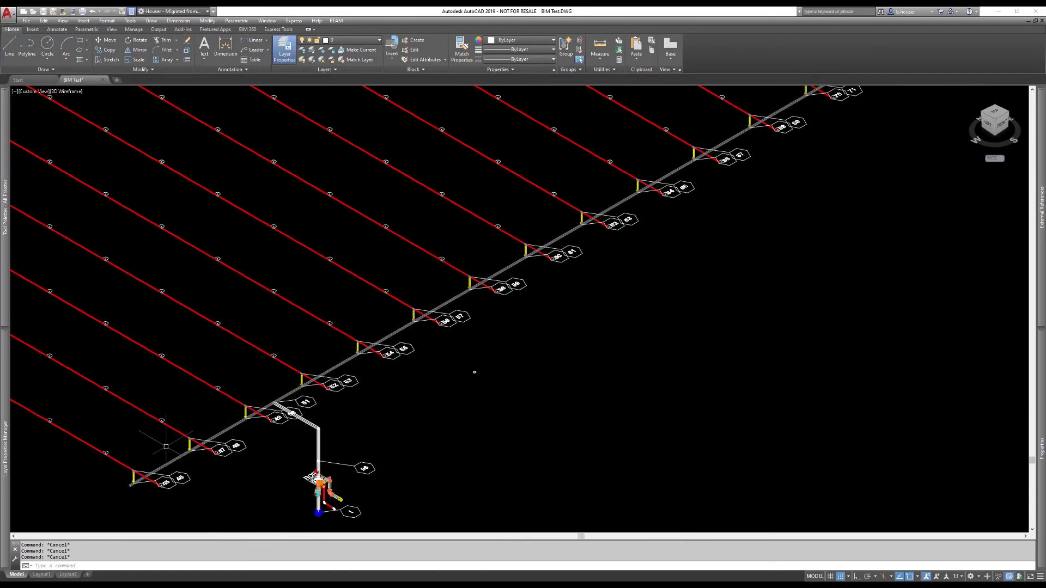
{"action": "scroll", "coordinate": [273, 421], "scroll_direction": "up", "scroll_amount": 4}
{"action": "scroll", "coordinate": [265, 376], "scroll_direction": "up", "scroll_amount": 6}
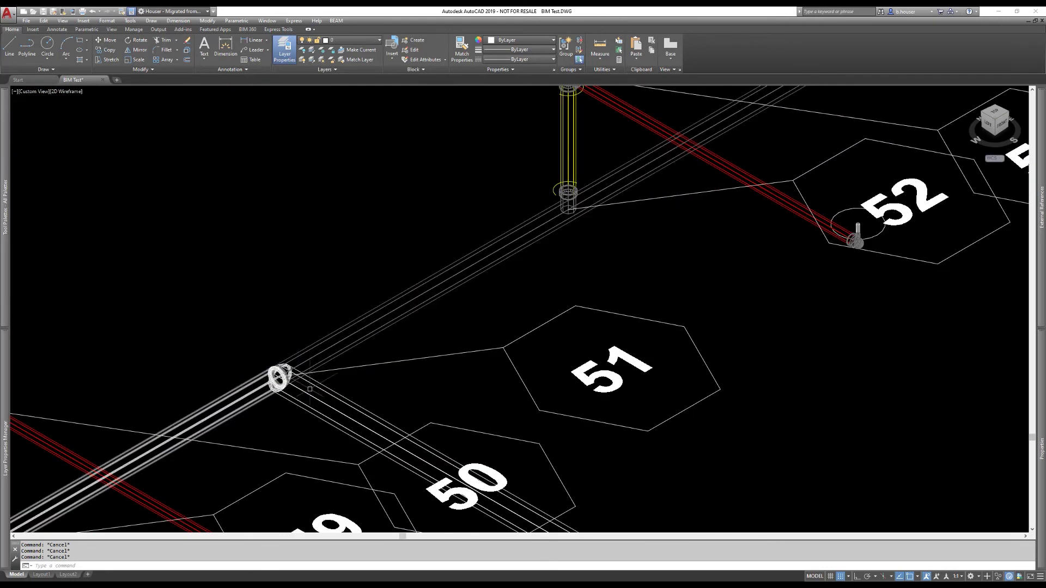
Close AutoCAD without saving the changes to BIM Test.DWG.
{"action": "left_click", "coordinate": [284, 281]}
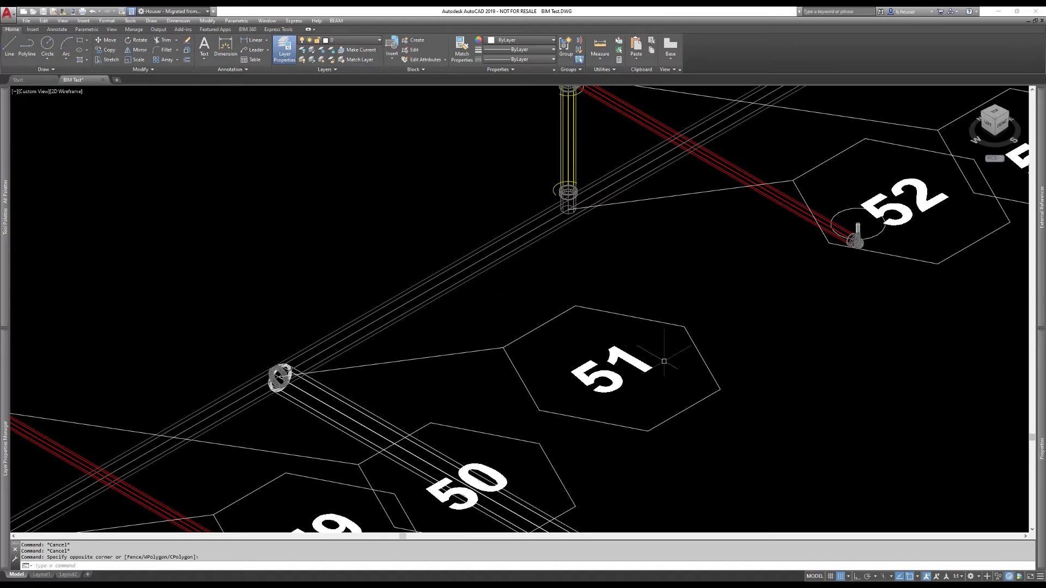
{"action": "scroll", "coordinate": [665, 362], "scroll_direction": "down", "scroll_amount": 8}
{"action": "left_click", "coordinate": [1036, 10]}
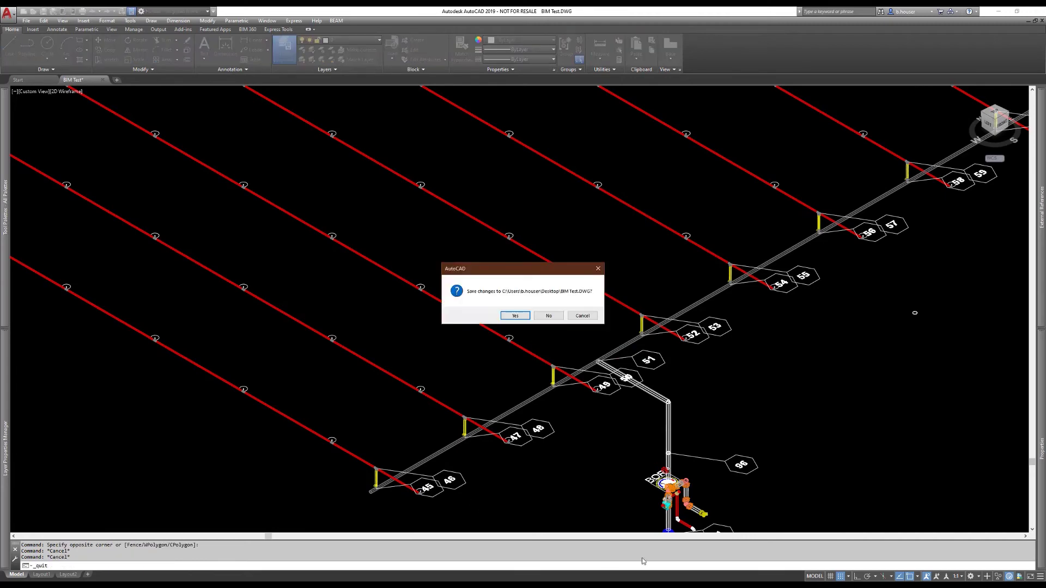
{"action": "left_click", "coordinate": [549, 317]}
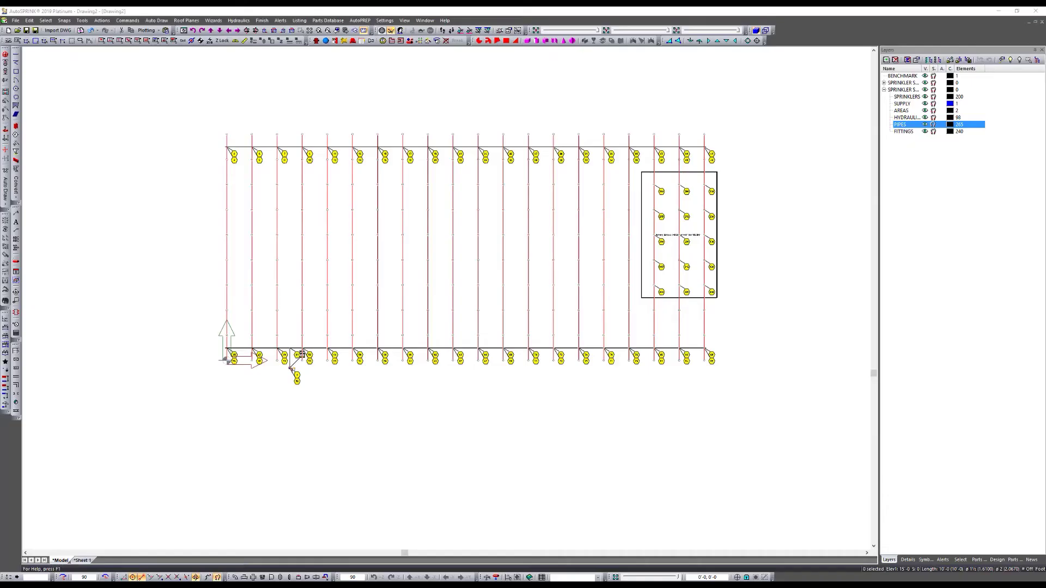
Launch Navisworks Manage 2019 and open its Options Editor.
{"action": "left_click", "coordinate": [921, 585]}
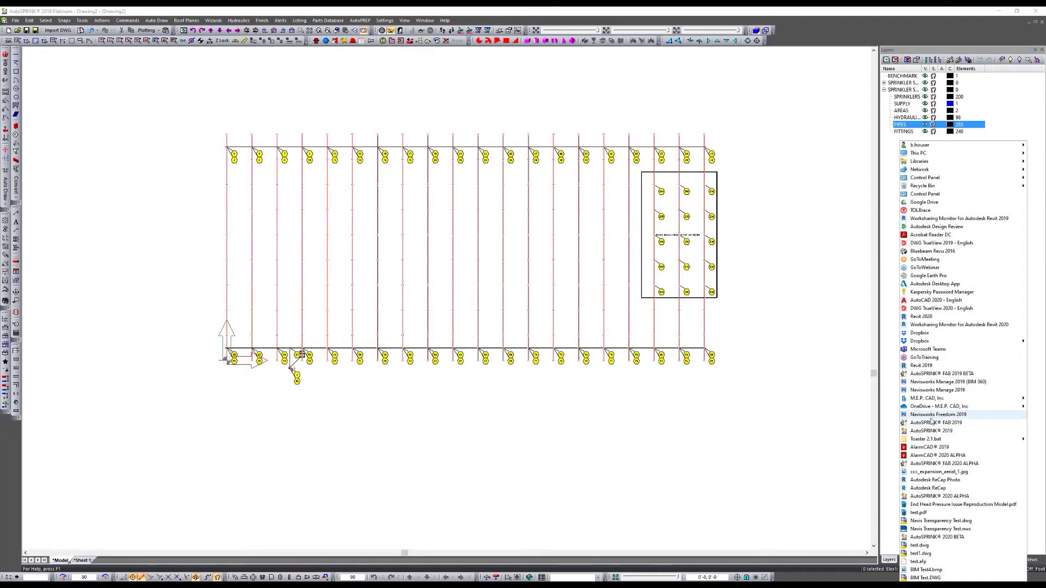
{"action": "left_click", "coordinate": [927, 392]}
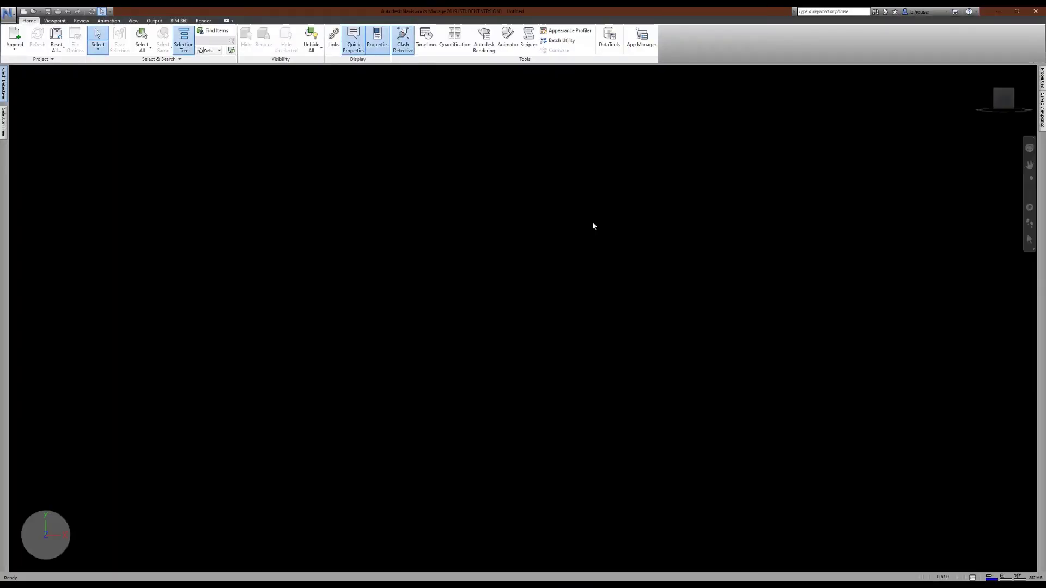
{"action": "left_click", "coordinate": [14, 16]}
{"action": "left_click", "coordinate": [116, 191]}
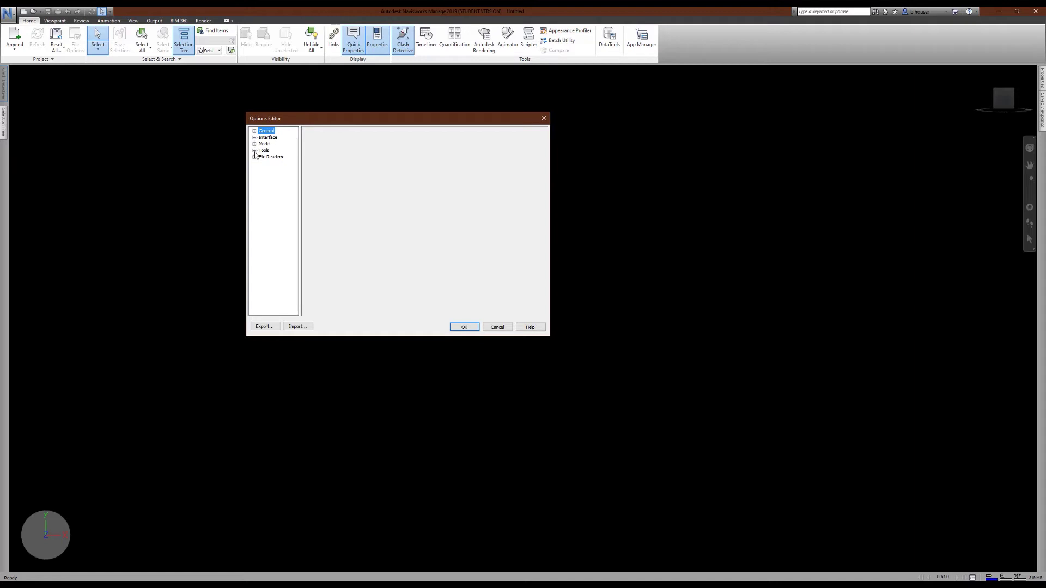
Look through the Model, Tools and Interface option categories and review the DWG/DXF file reader settings.
{"action": "left_click", "coordinate": [254, 144]}
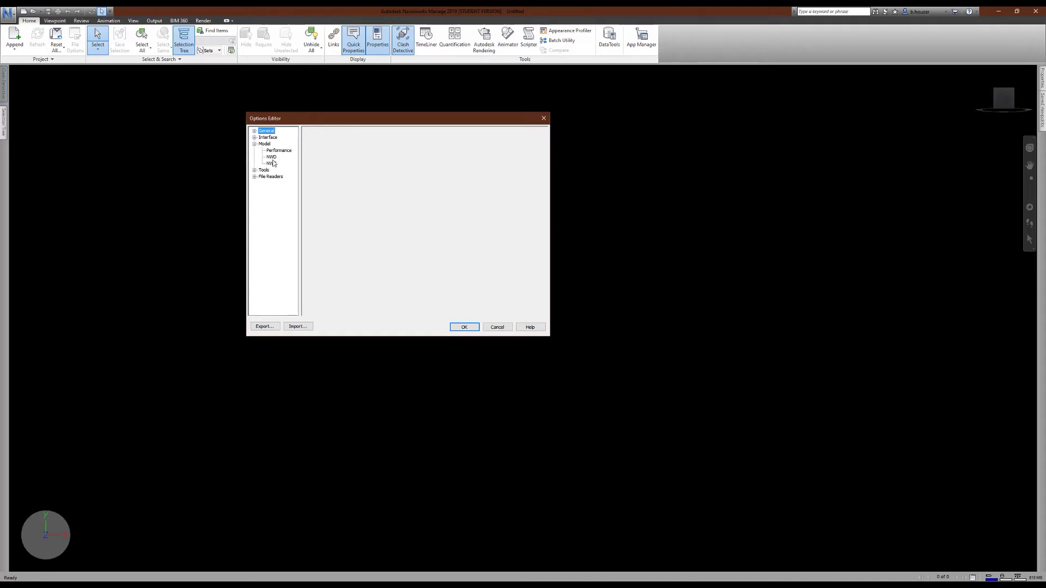
{"action": "left_click", "coordinate": [255, 170]}
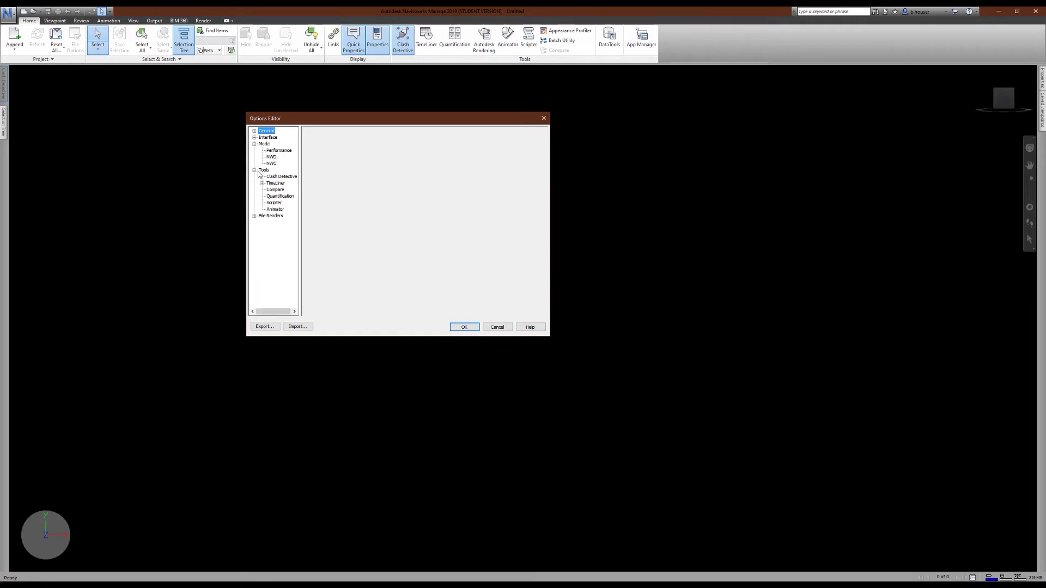
{"action": "left_click", "coordinate": [254, 137]}
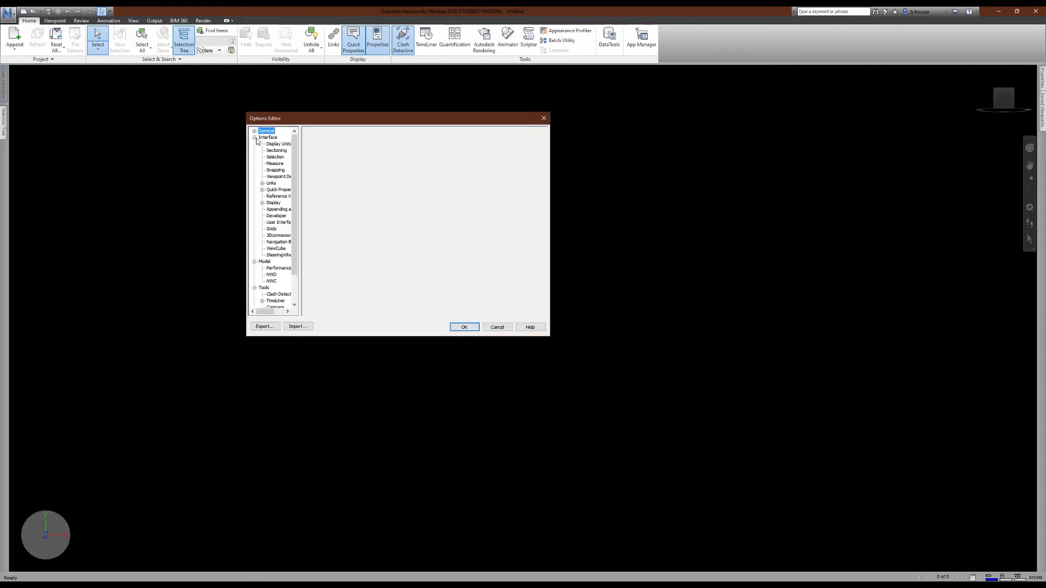
{"action": "left_click", "coordinate": [254, 138]}
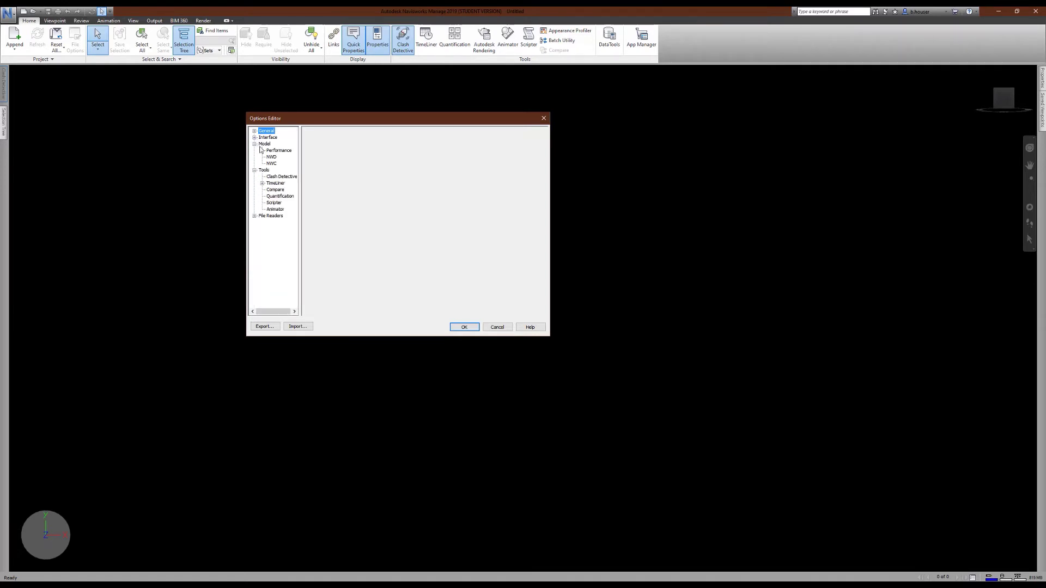
{"action": "left_click", "coordinate": [264, 145]}
{"action": "left_click", "coordinate": [255, 217]}
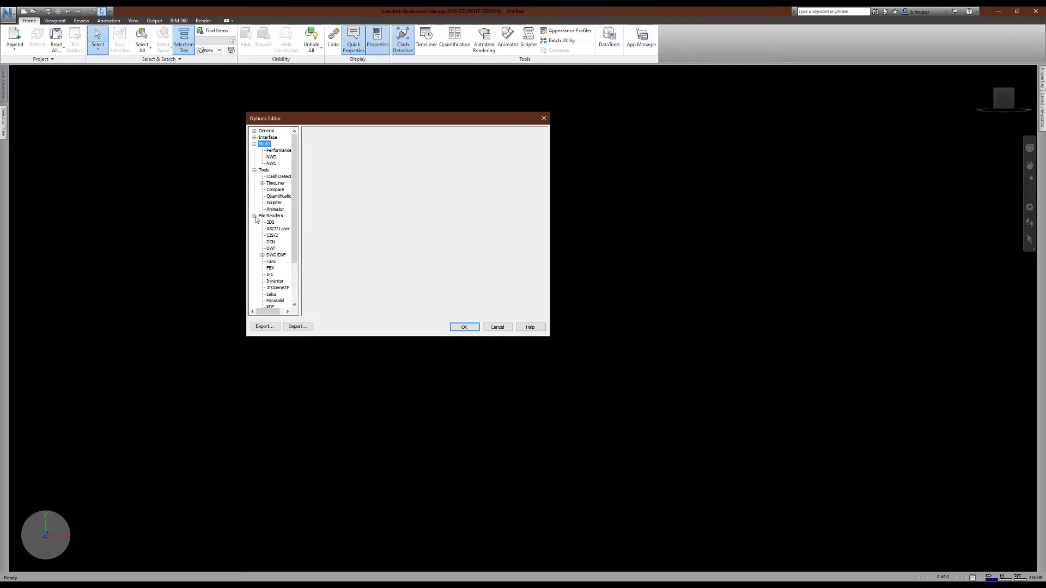
{"action": "left_click", "coordinate": [274, 256]}
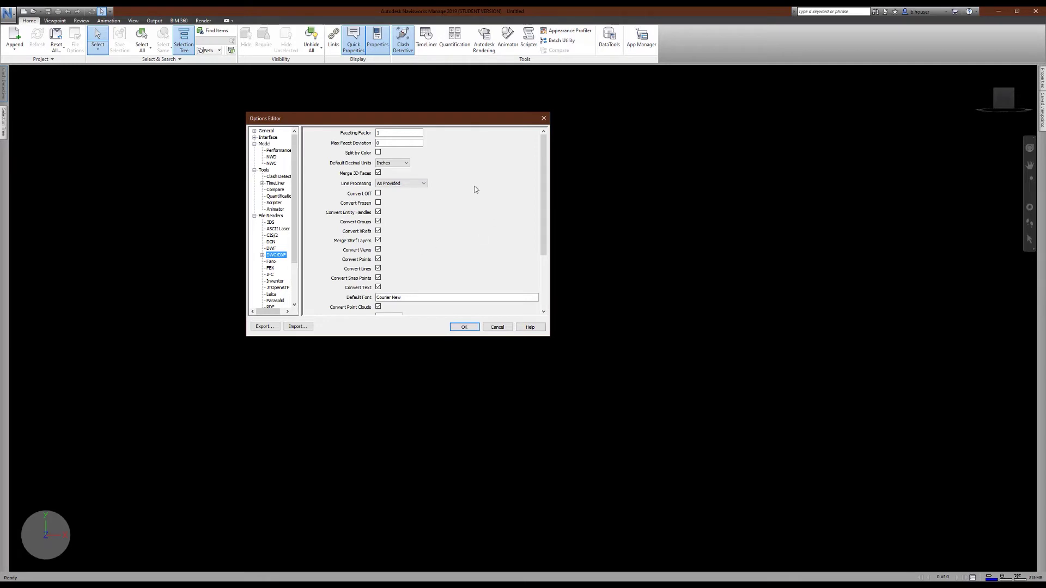
{"action": "scroll", "coordinate": [465, 228], "scroll_direction": "down", "scroll_amount": 3}
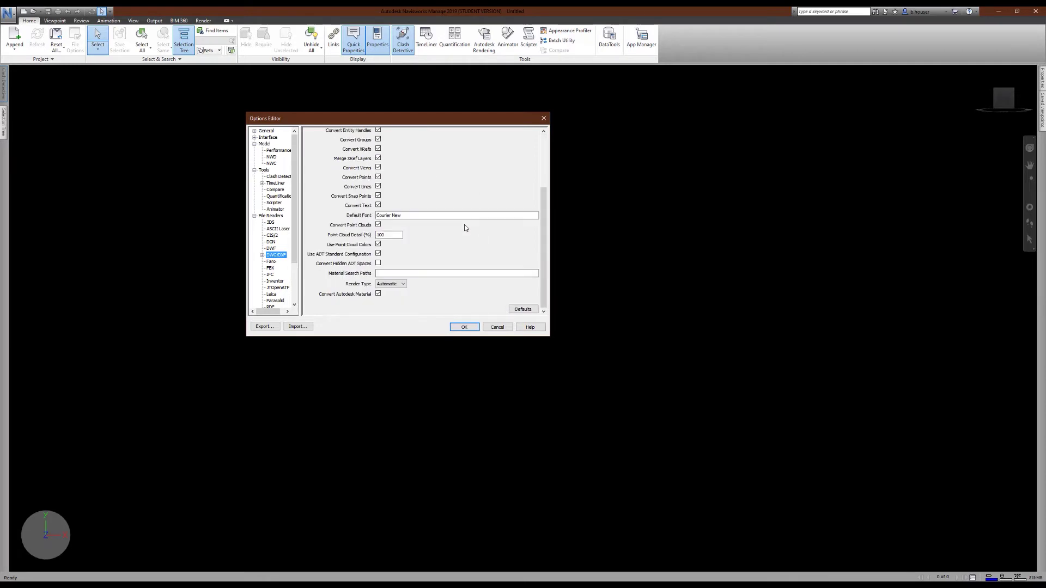
{"action": "scroll", "coordinate": [446, 237], "scroll_direction": "up", "scroll_amount": 3}
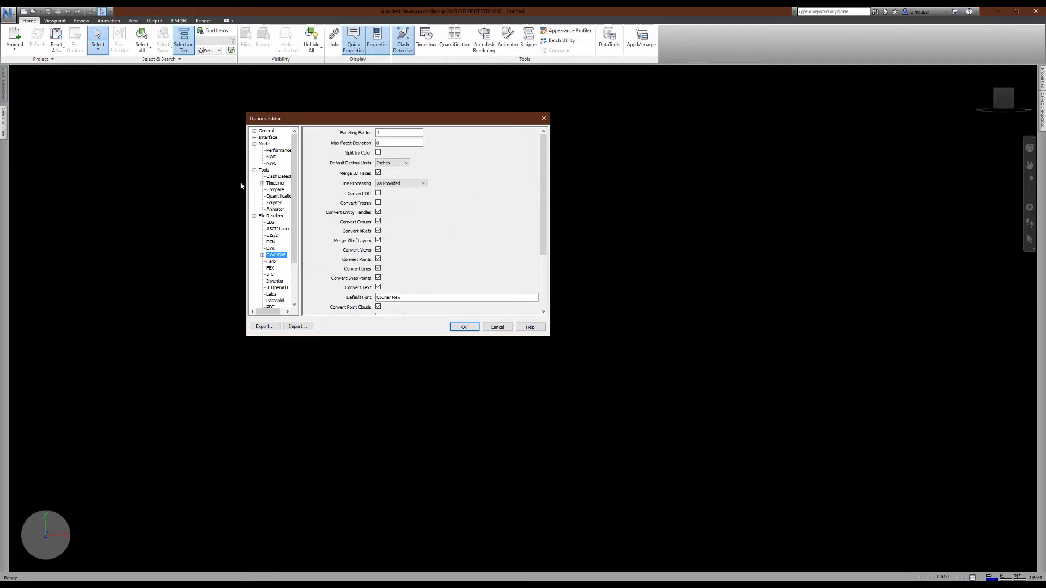
Expand the General and Interface categories and widen the Options Editor and its category tree so the page names fit.
{"action": "left_click", "coordinate": [254, 131]}
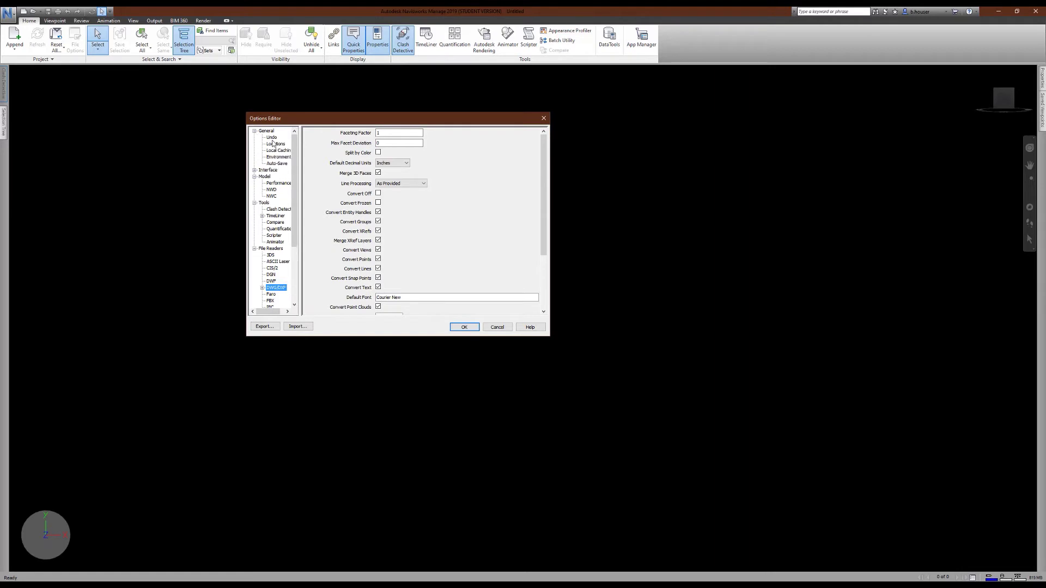
{"action": "left_click", "coordinate": [255, 170]}
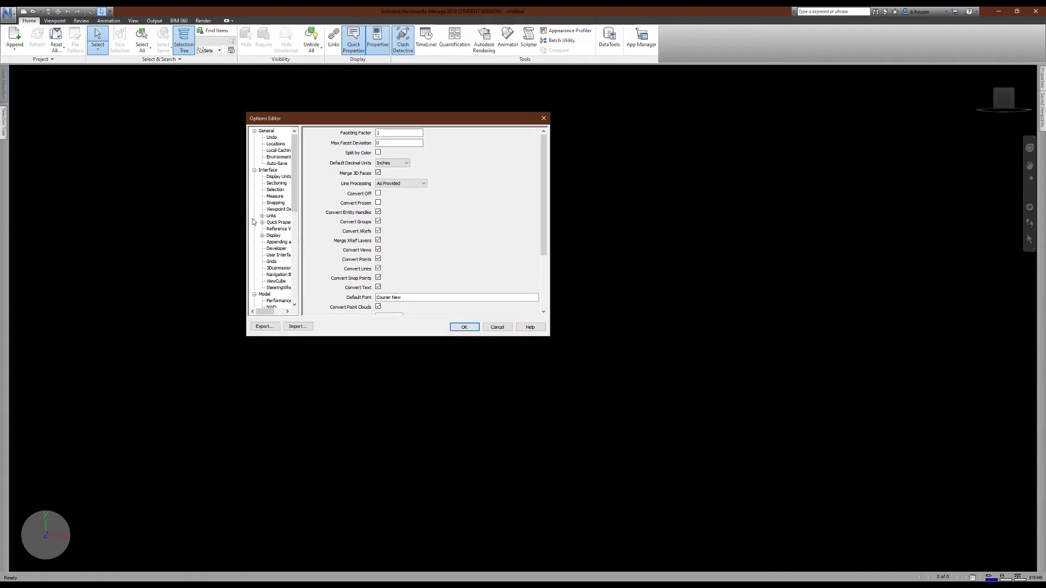
{"action": "left_click_drag", "start_coordinate": [248, 220], "coordinate": [178, 220]}
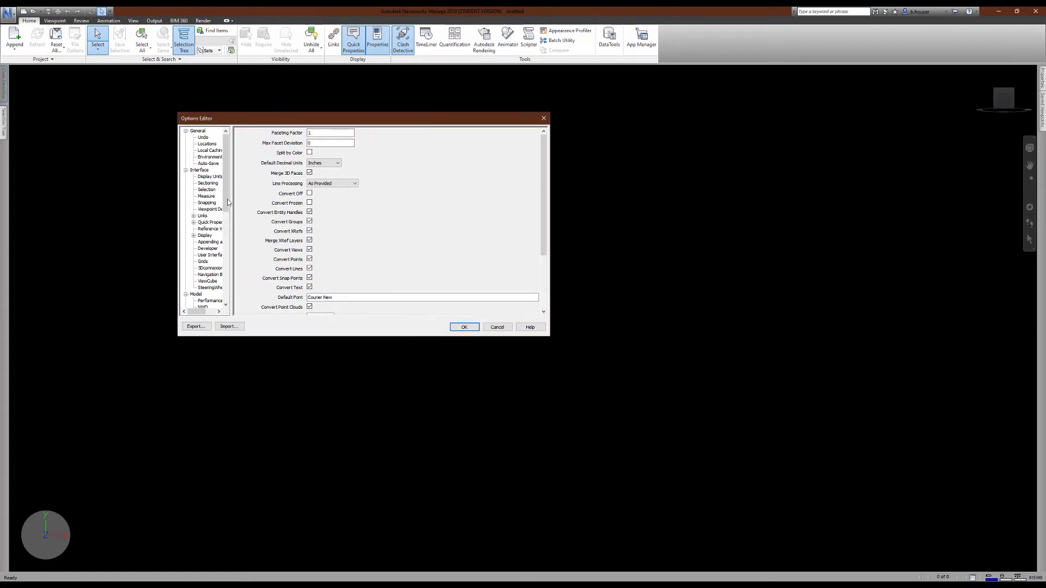
{"action": "left_click_drag", "start_coordinate": [233, 202], "coordinate": [262, 201]}
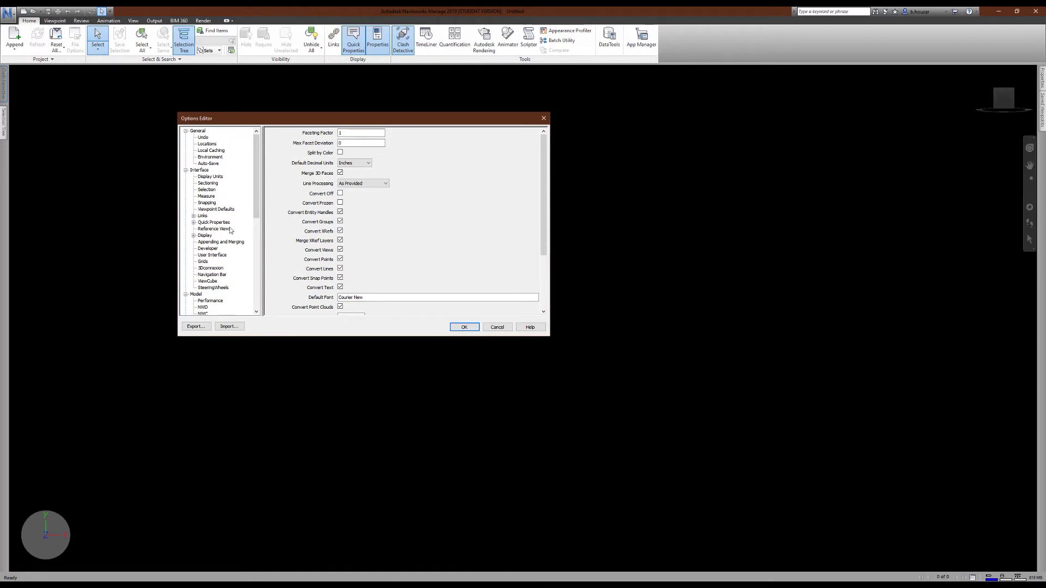
Examine the Environment, Local Caching, Auto-Save, Display Units, Appending and Merging, and Display option pages.
{"action": "scroll", "coordinate": [223, 281], "scroll_direction": "down", "scroll_amount": 5}
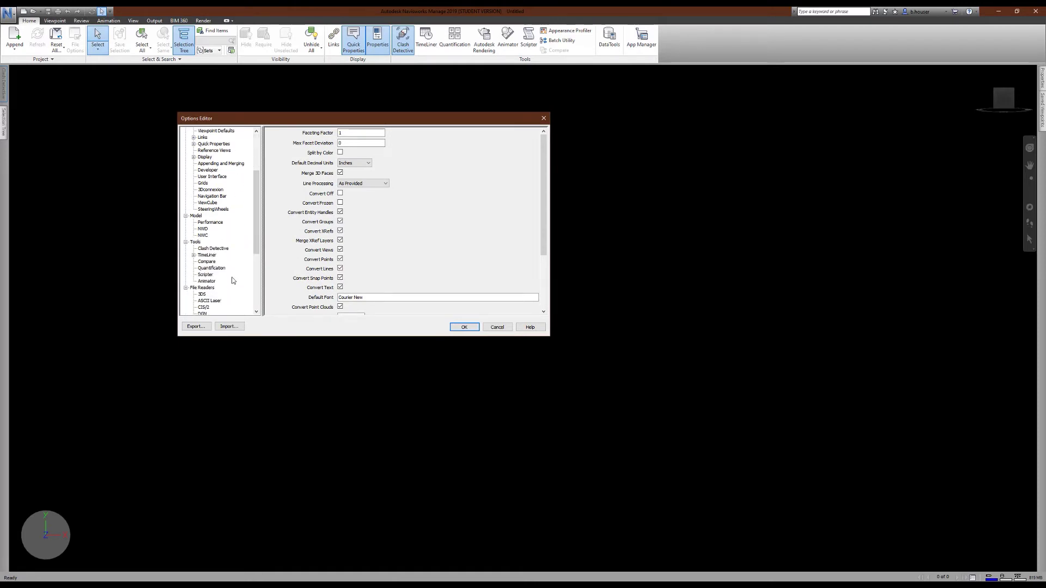
{"action": "scroll", "coordinate": [232, 280], "scroll_direction": "down", "scroll_amount": 5}
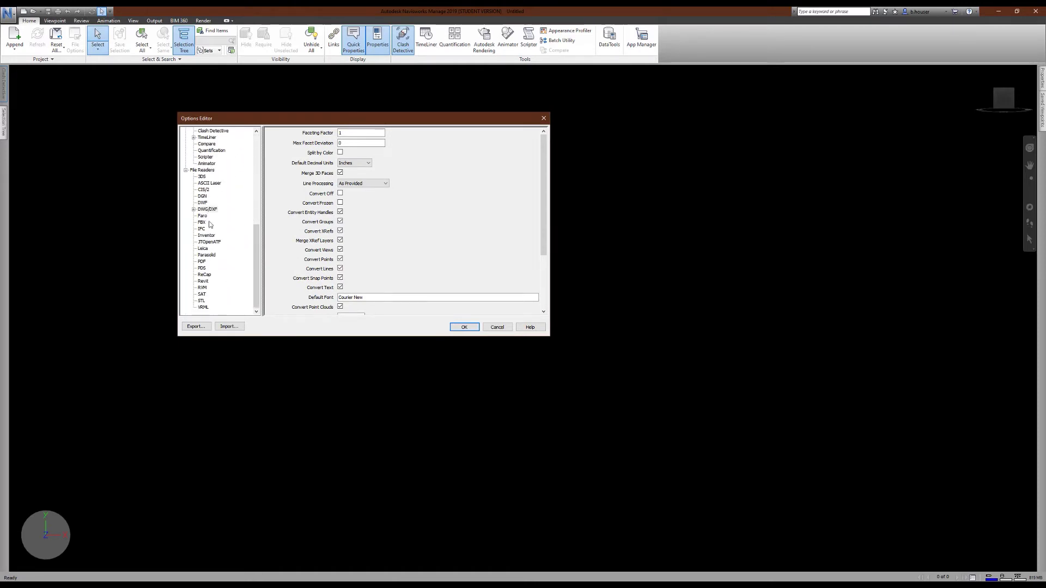
{"action": "left_click", "coordinate": [205, 170]}
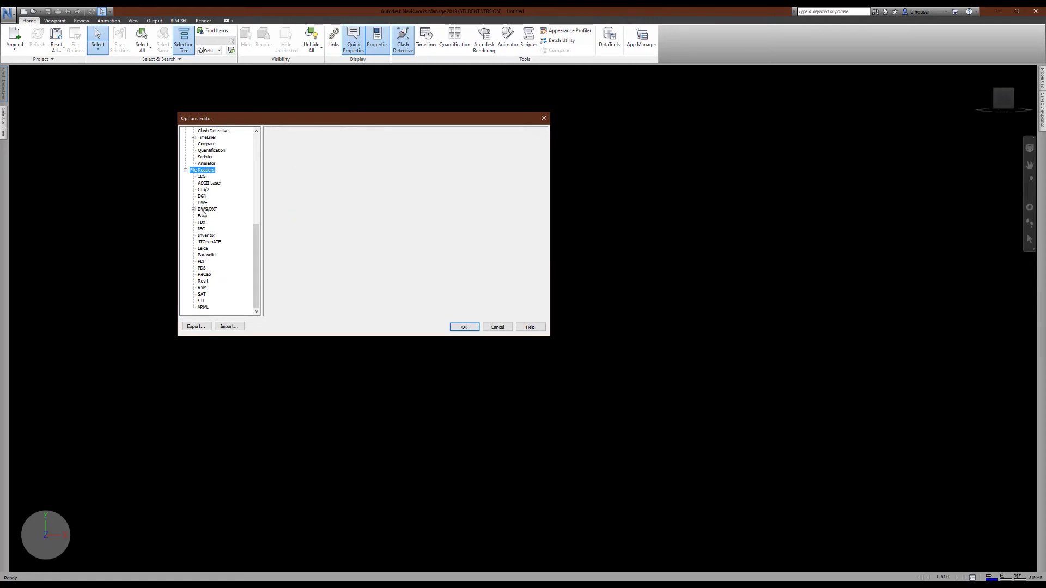
{"action": "scroll", "coordinate": [202, 212], "scroll_direction": "up", "scroll_amount": 8}
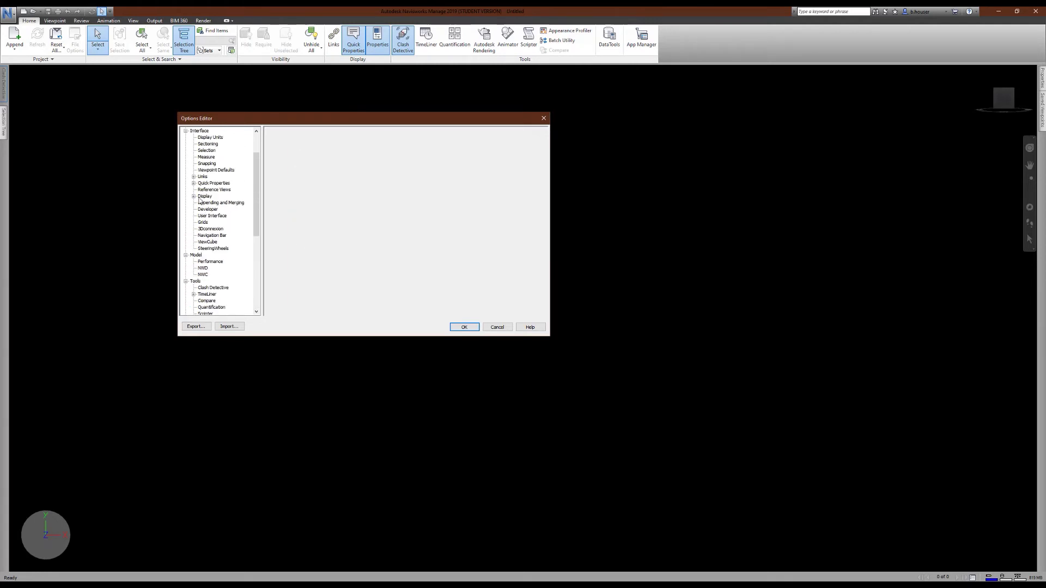
{"action": "scroll", "coordinate": [199, 200], "scroll_direction": "up", "scroll_amount": 2}
{"action": "left_click", "coordinate": [201, 158]}
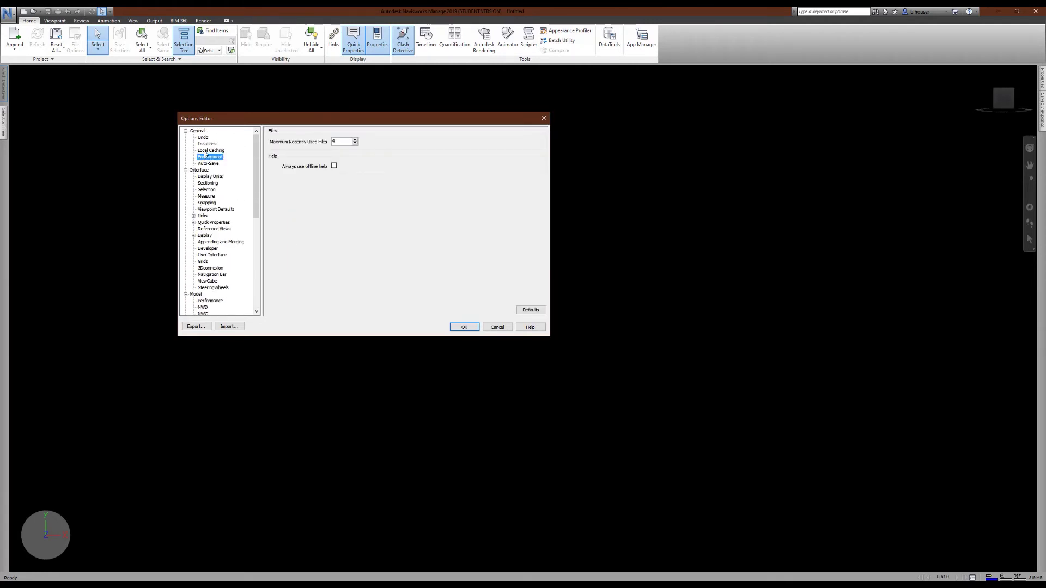
{"action": "left_click", "coordinate": [205, 151]}
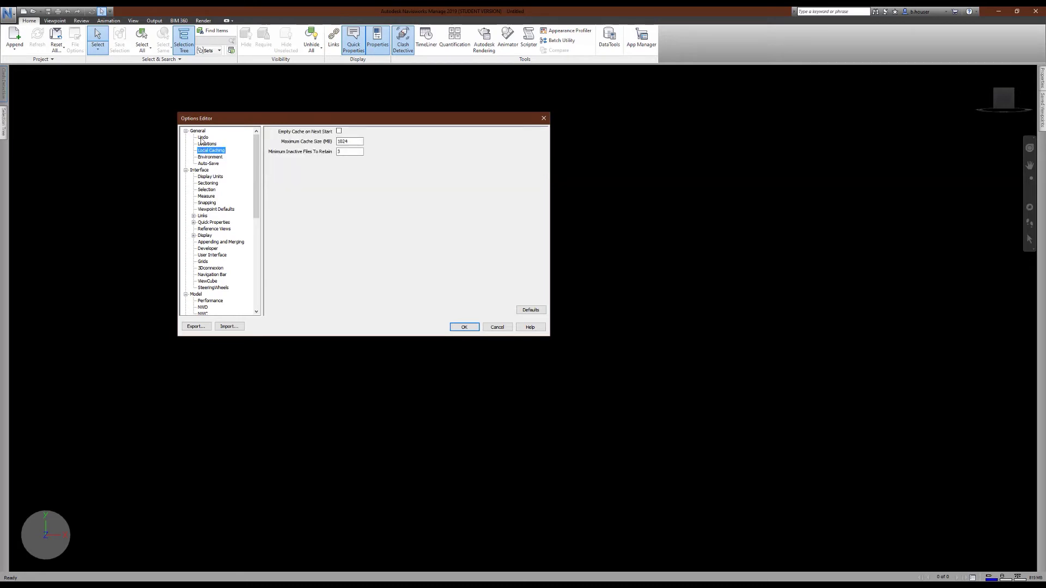
{"action": "left_click", "coordinate": [197, 131]}
{"action": "left_click", "coordinate": [208, 163]}
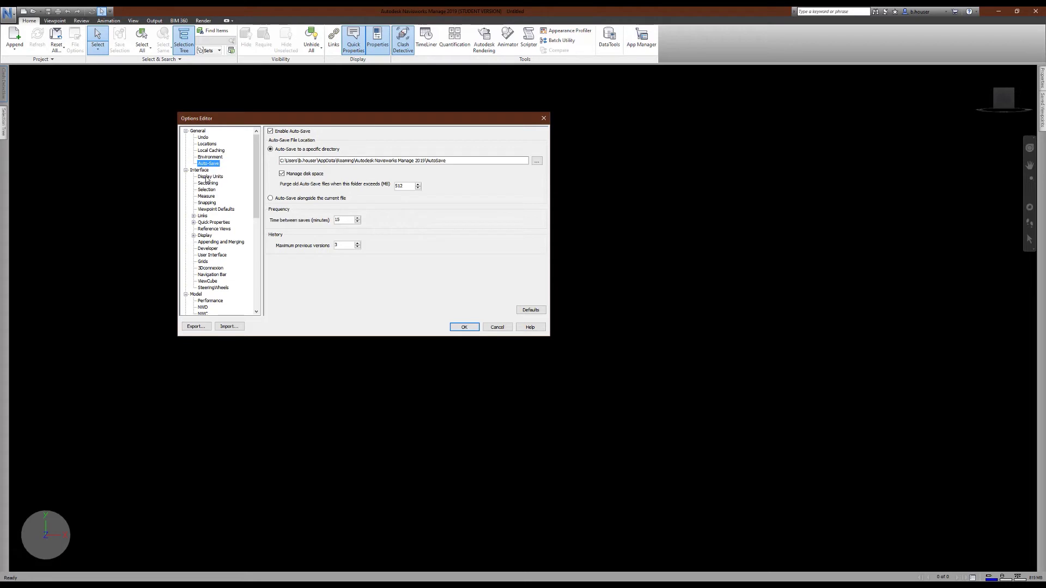
{"action": "left_click", "coordinate": [206, 178]}
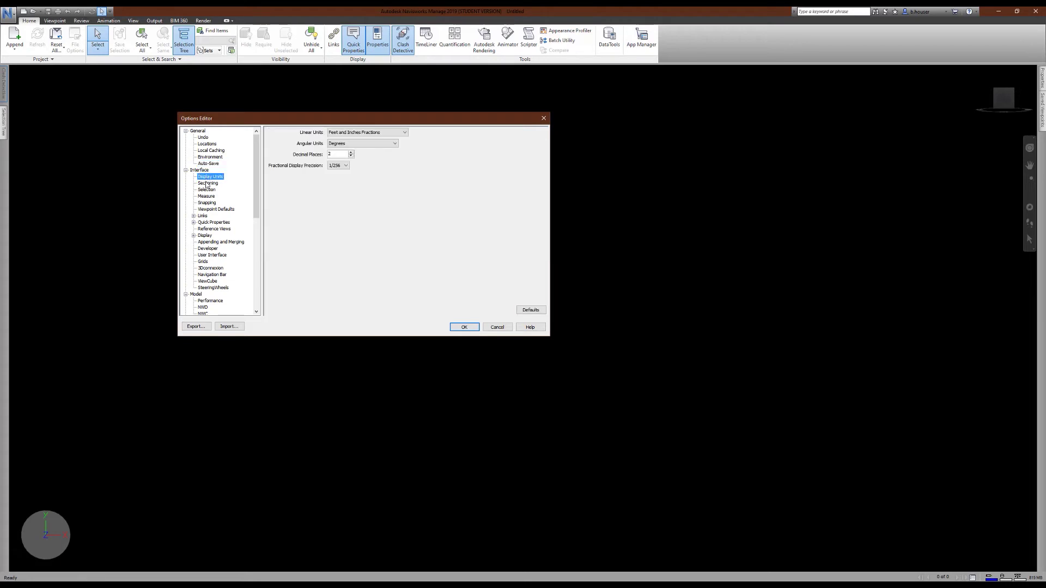
{"action": "left_click", "coordinate": [207, 243]}
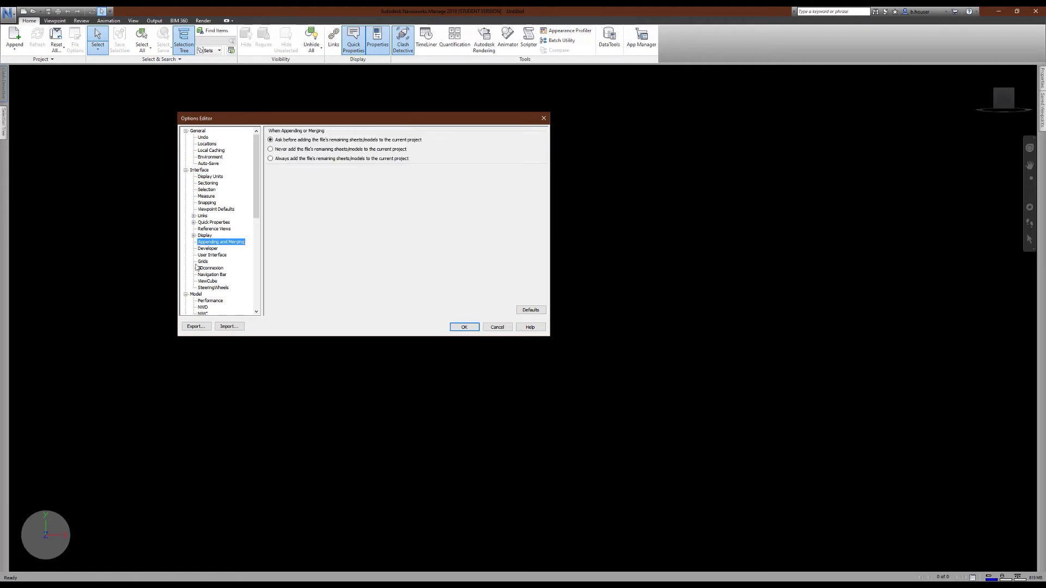
{"action": "left_click", "coordinate": [203, 235]}
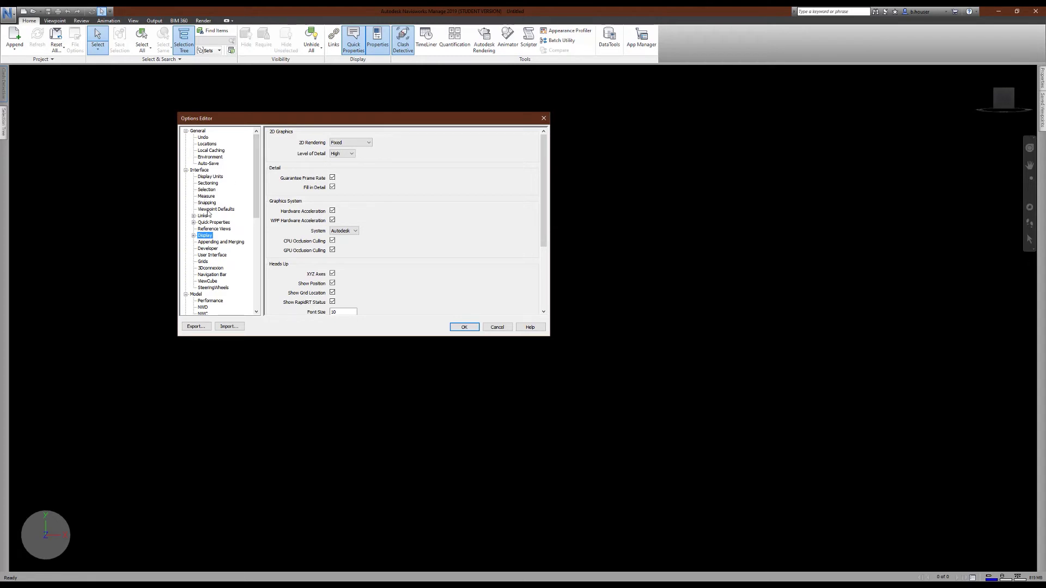
Set Collapse on Convert to Composite Objects in the model's Performance options and accept the change.
{"action": "scroll", "coordinate": [206, 264], "scroll_direction": "down", "scroll_amount": 2}
{"action": "left_click", "coordinate": [206, 262]}
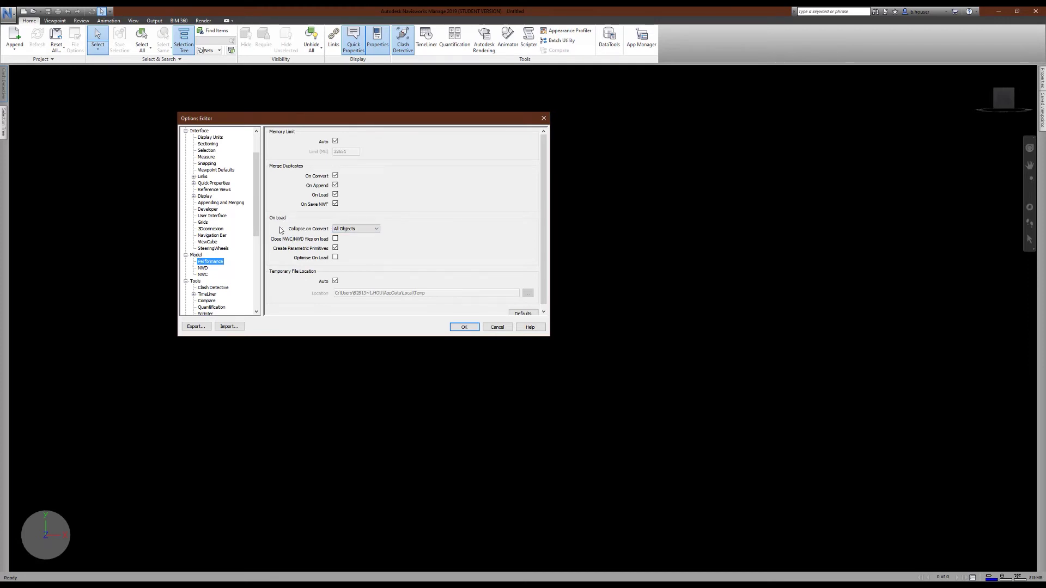
{"action": "left_click", "coordinate": [375, 229]}
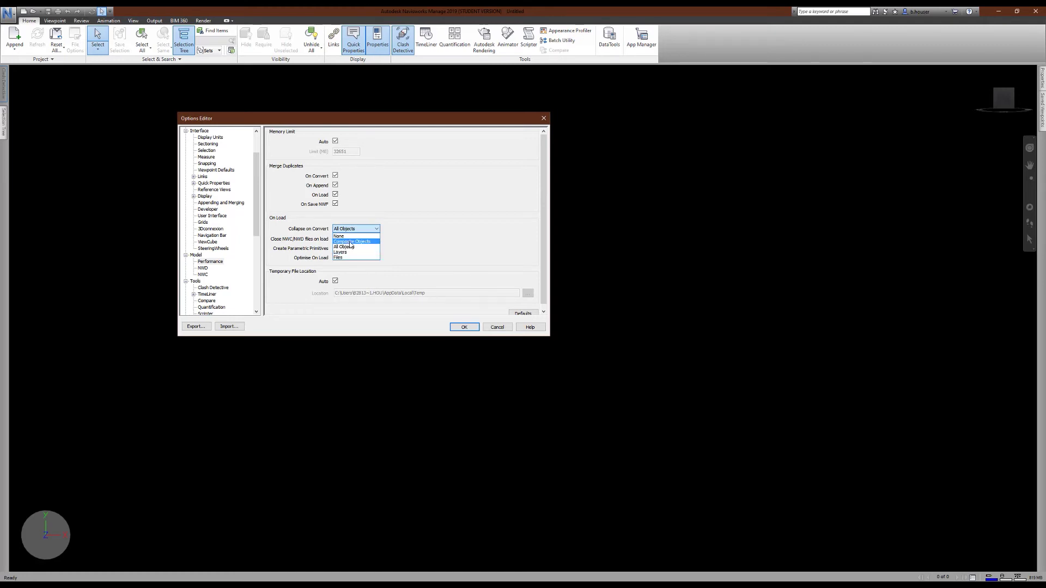
{"action": "left_click", "coordinate": [349, 242]}
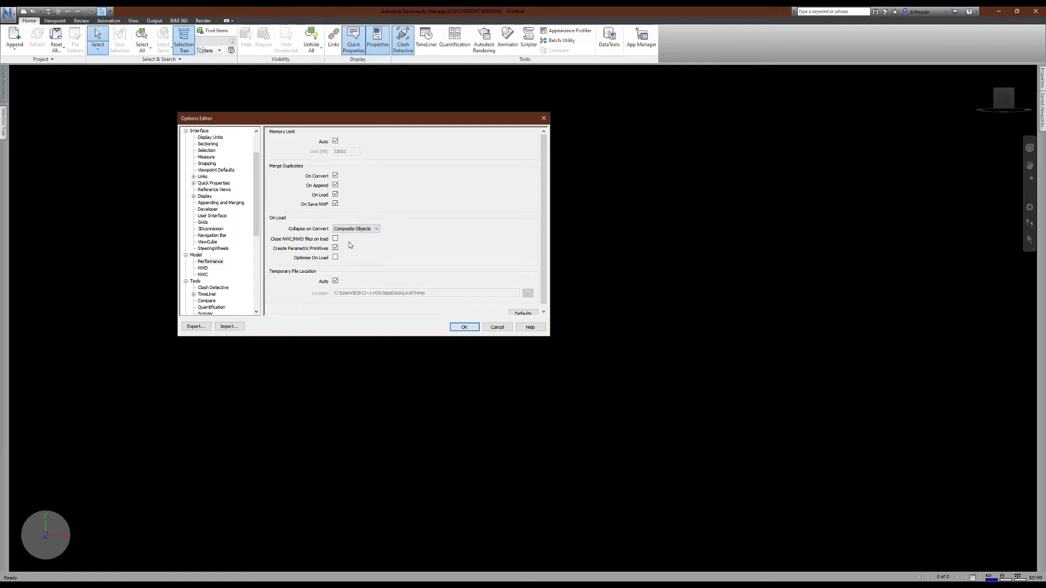
{"action": "left_click", "coordinate": [463, 327]}
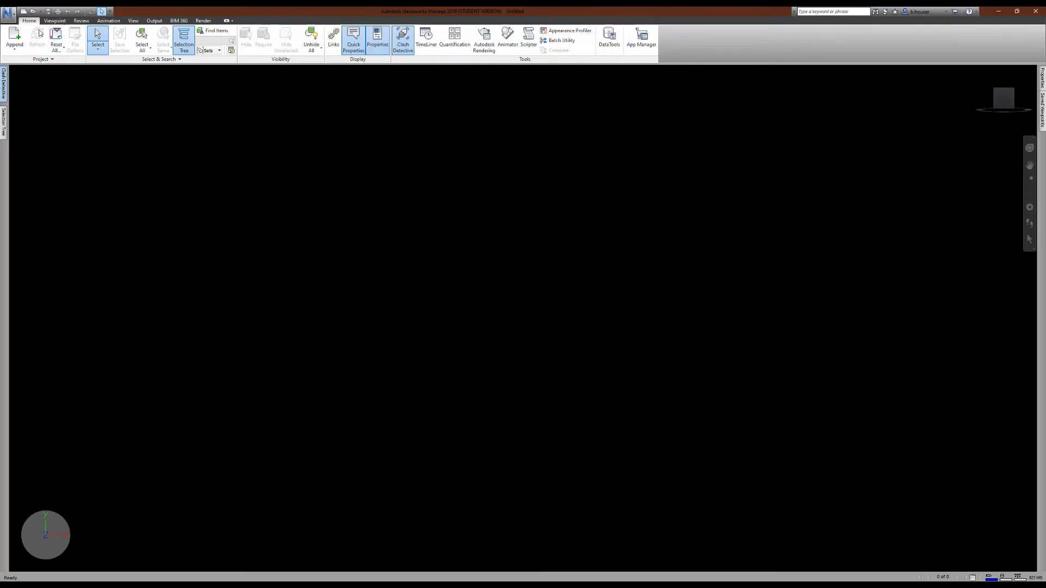
Append BIM Test.DWG from the Desktop and turn the model to an angled 3D view.
{"action": "left_click", "coordinate": [16, 35]}
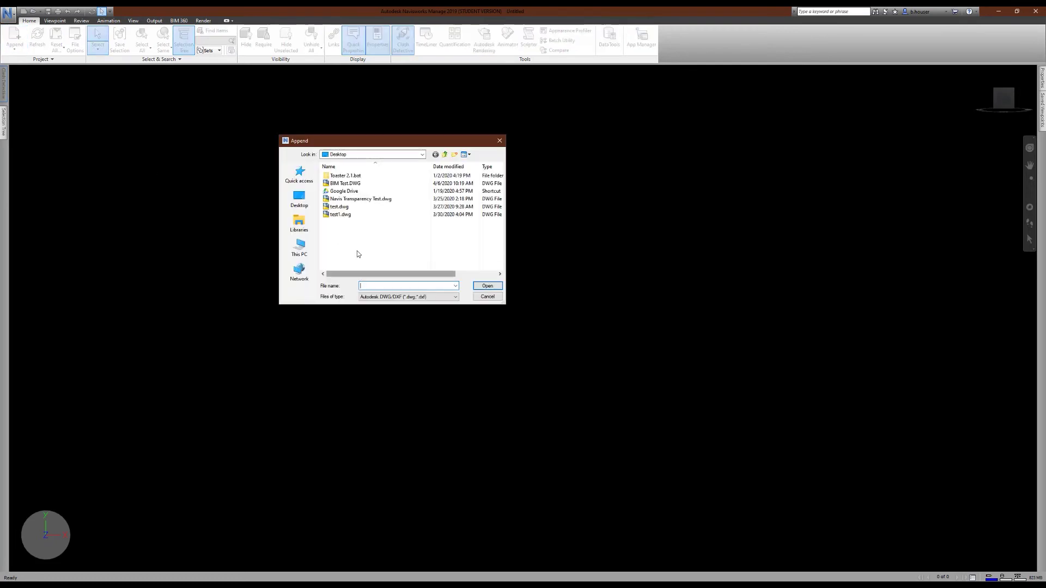
{"action": "left_click", "coordinate": [345, 183]}
{"action": "left_click", "coordinate": [486, 286]}
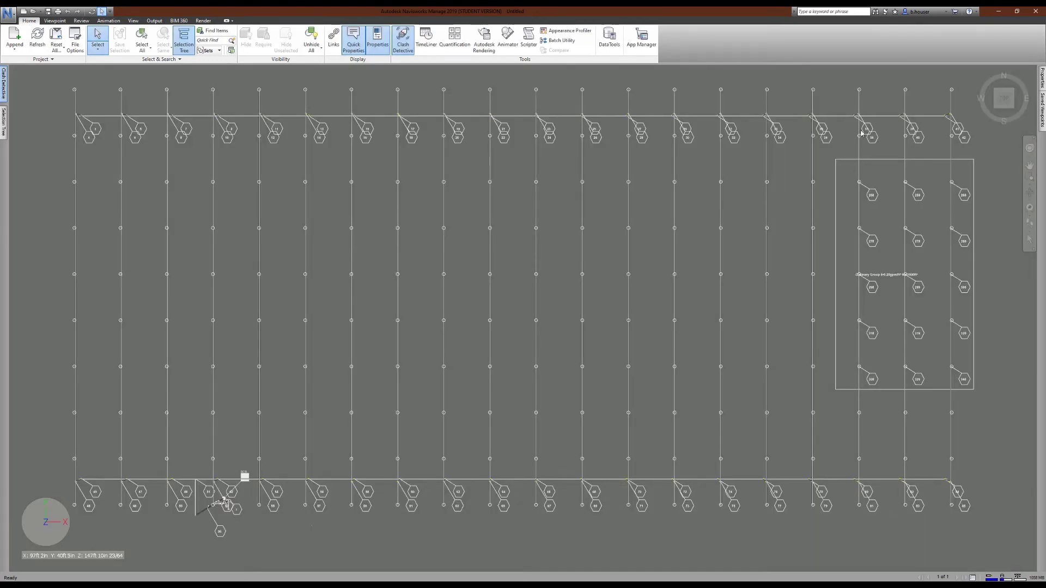
{"action": "left_click_drag", "start_coordinate": [1004, 99], "coordinate": [1011, 245]}
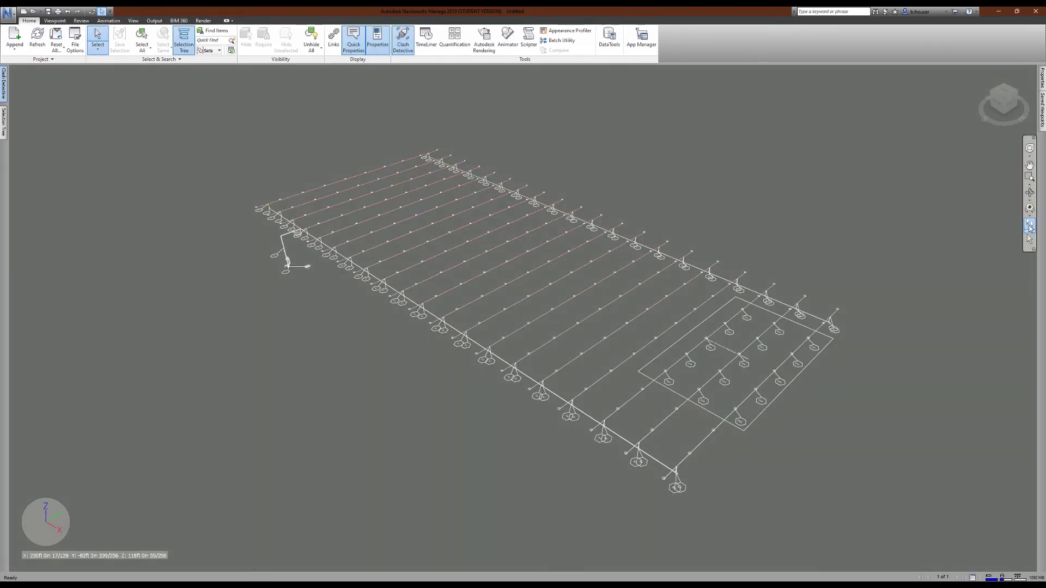
Inspect a branch line tee up close, selecting its end collar, the adjoining pipe and the sprinkler's coverage circle individually.
{"action": "left_click", "coordinate": [1029, 223]}
{"action": "left_click_drag", "start_coordinate": [729, 467], "coordinate": [467, 426]}
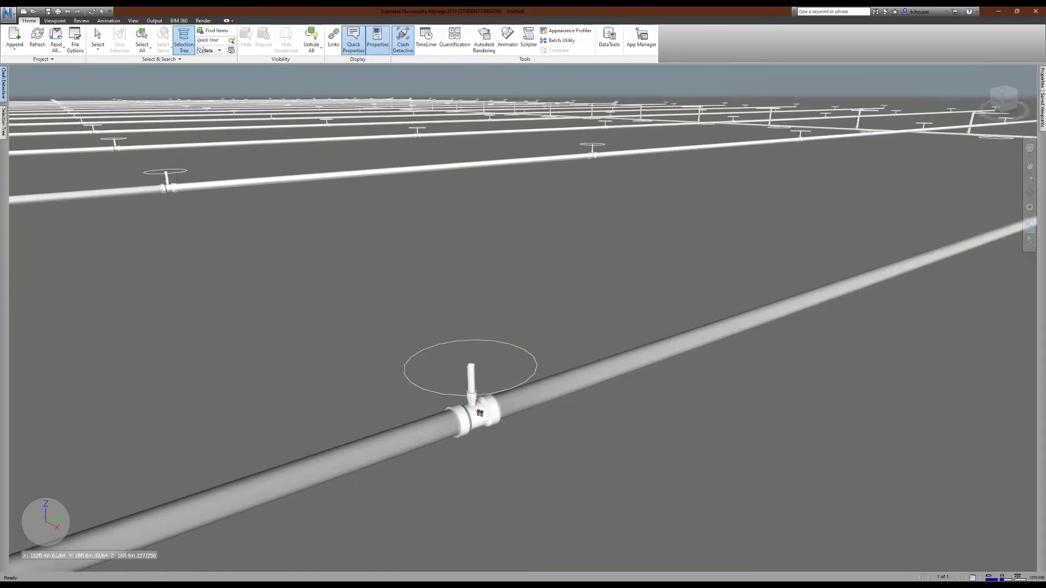
{"action": "right_click", "coordinate": [466, 426]}
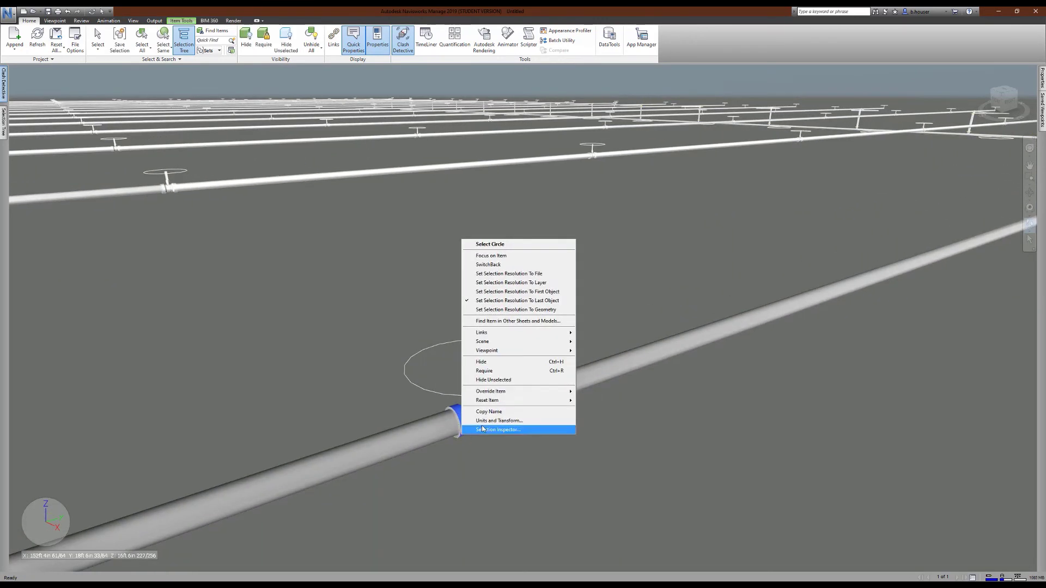
{"action": "right_click", "coordinate": [464, 437]}
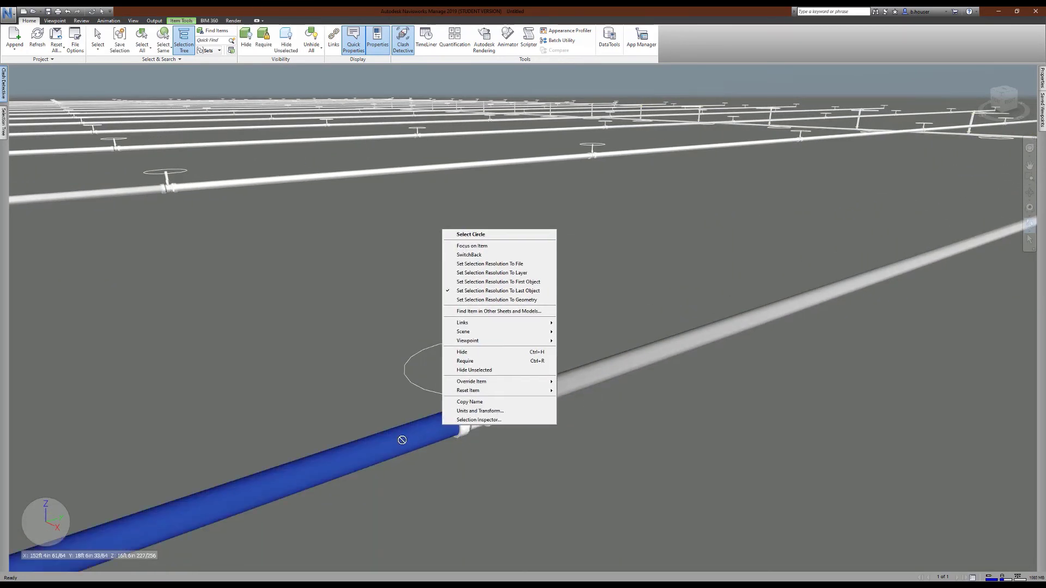
{"action": "right_click", "coordinate": [419, 388]}
{"action": "left_click", "coordinate": [418, 387]}
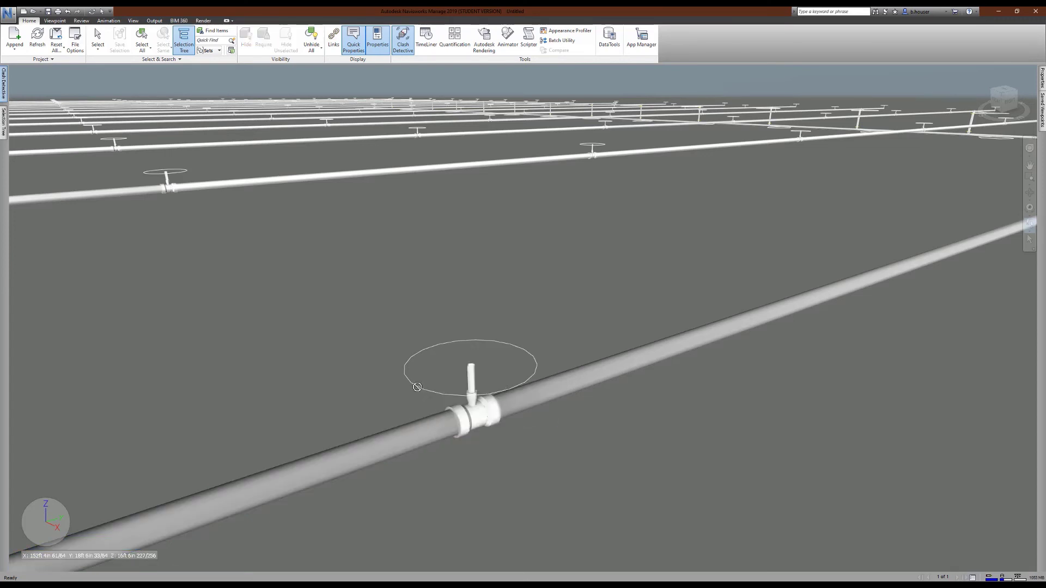
{"action": "right_click", "coordinate": [418, 387]}
Select the sprinkler above the tee and the separate pieces of the fitting to check how the objects are grouped, then clear the selection.
{"action": "left_click", "coordinate": [471, 369]}
{"action": "right_click", "coordinate": [468, 386]}
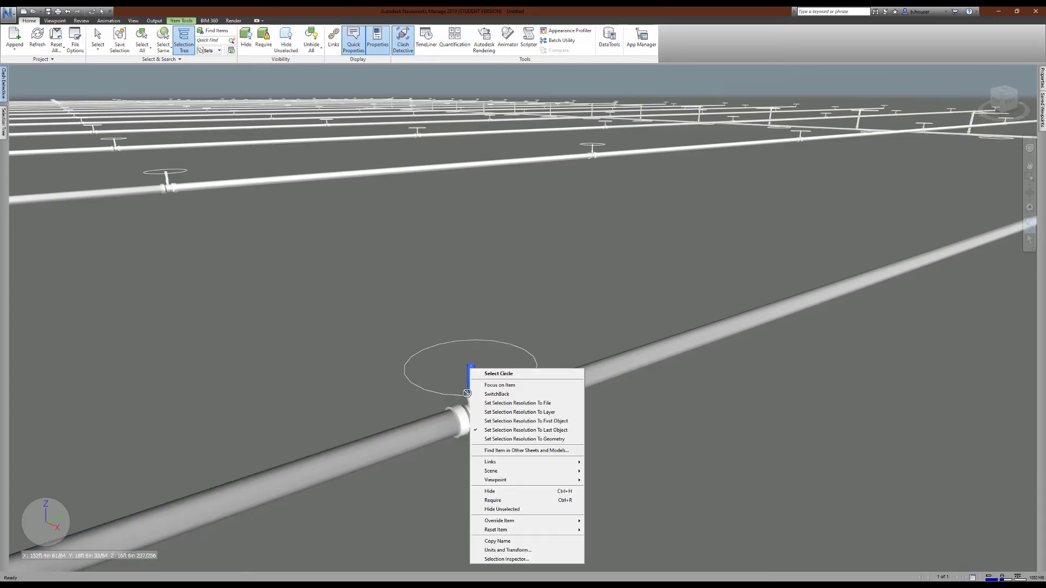
{"action": "right_click", "coordinate": [464, 386]}
{"action": "right_click", "coordinate": [462, 409]}
{"action": "right_click", "coordinate": [480, 420]}
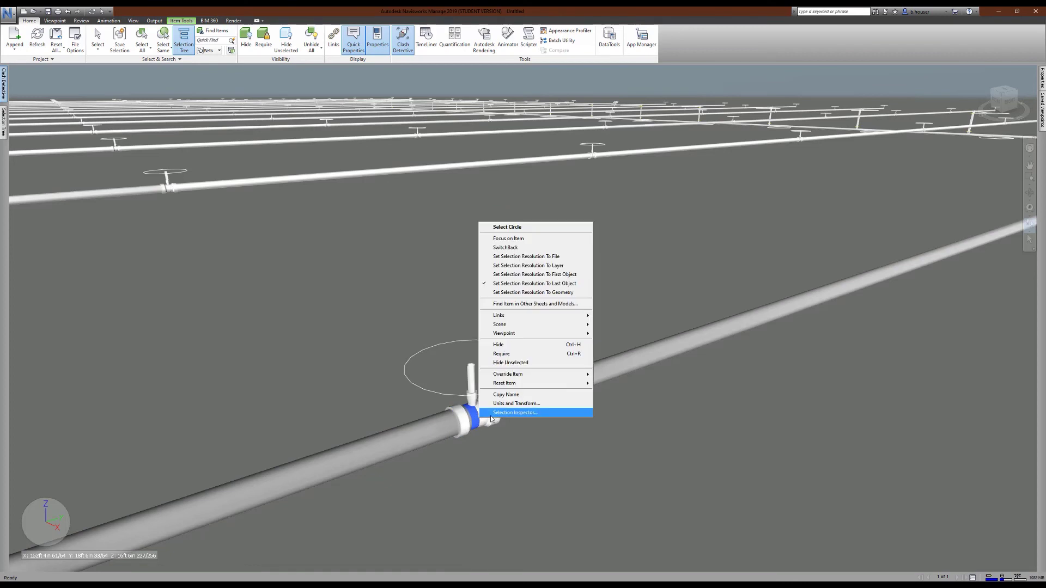
{"action": "left_click", "coordinate": [483, 424]}
{"action": "right_click", "coordinate": [486, 430]}
{"action": "left_click", "coordinate": [494, 427]}
{"action": "right_click", "coordinate": [477, 424]}
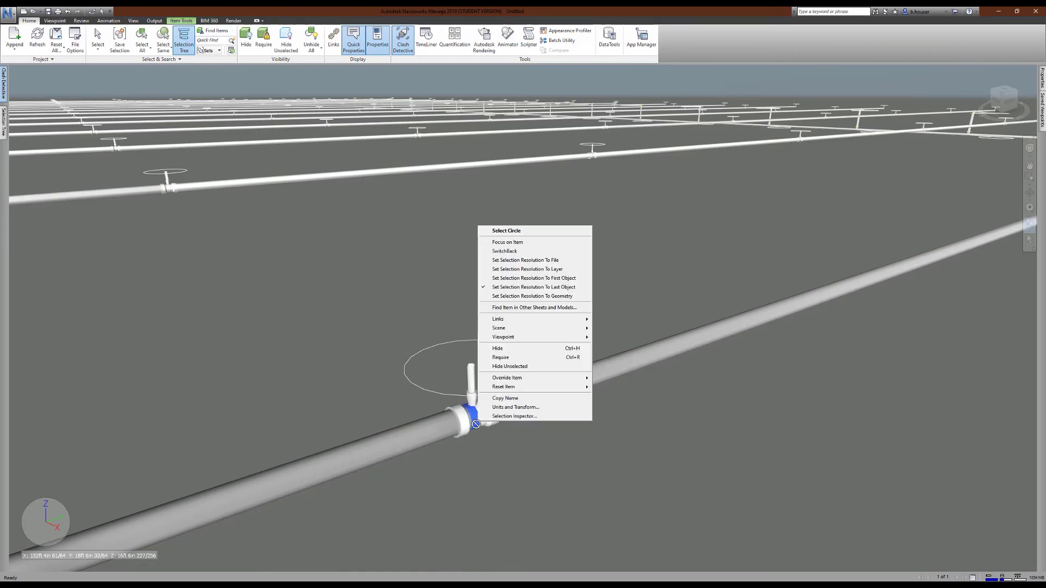
{"action": "left_click", "coordinate": [472, 425]}
{"action": "right_click", "coordinate": [470, 426]}
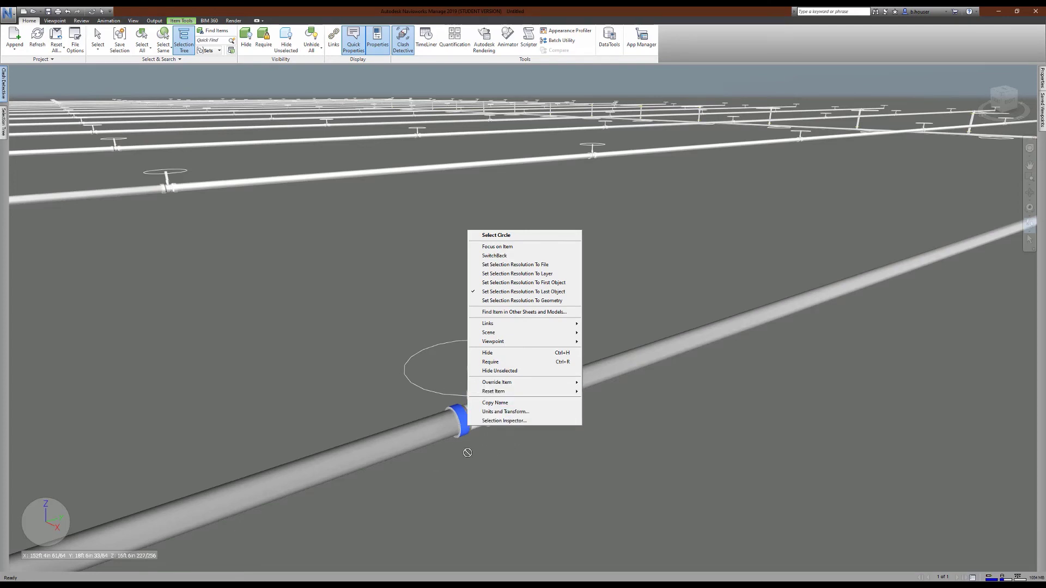
{"action": "left_click", "coordinate": [467, 417]}
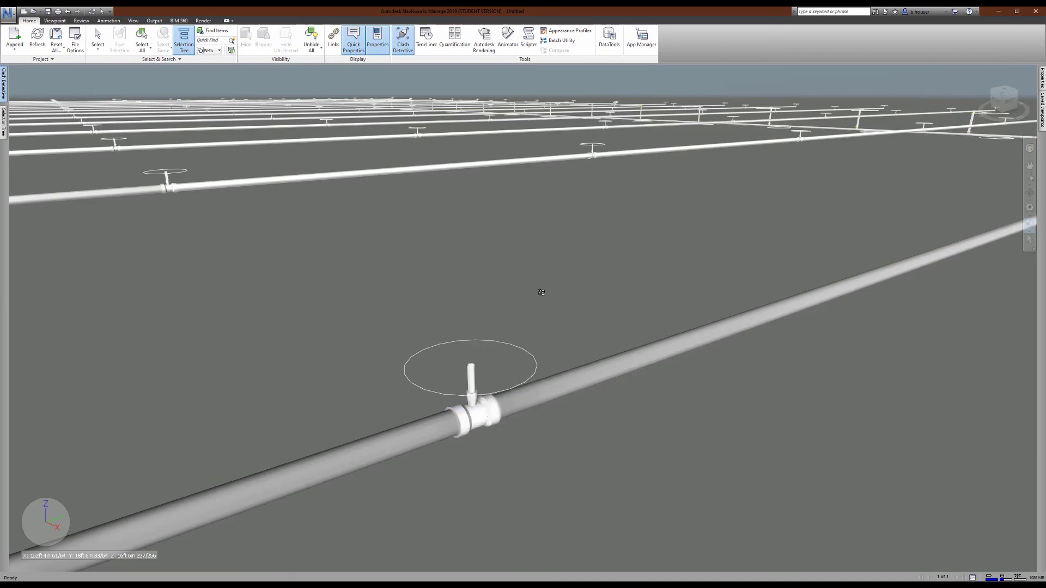
Choose a different Collapse on Convert mode in the model's Performance options, accept the change and refresh the model.
{"action": "left_click", "coordinate": [8, 10]}
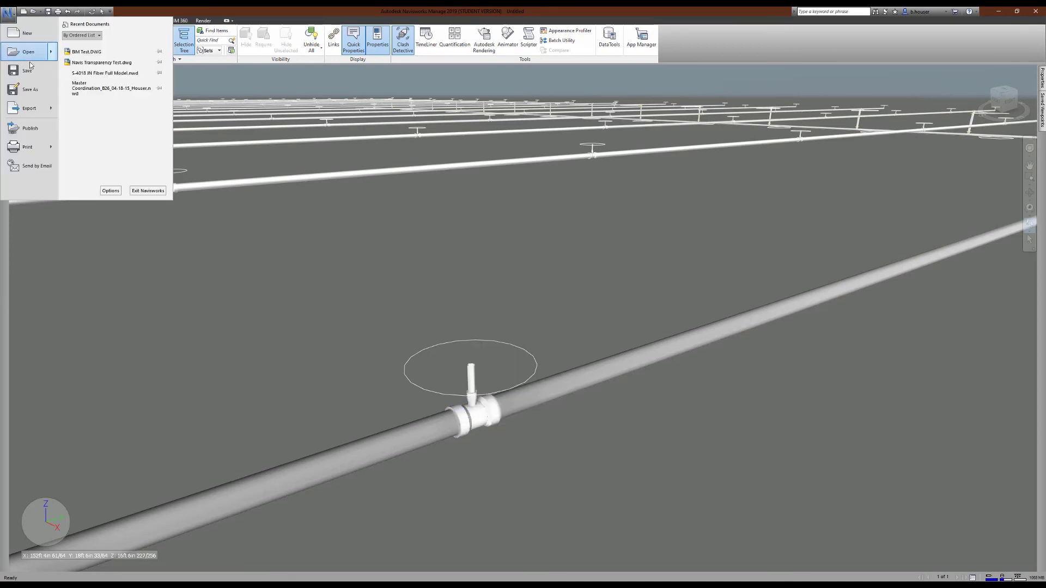
{"action": "left_click", "coordinate": [123, 193]}
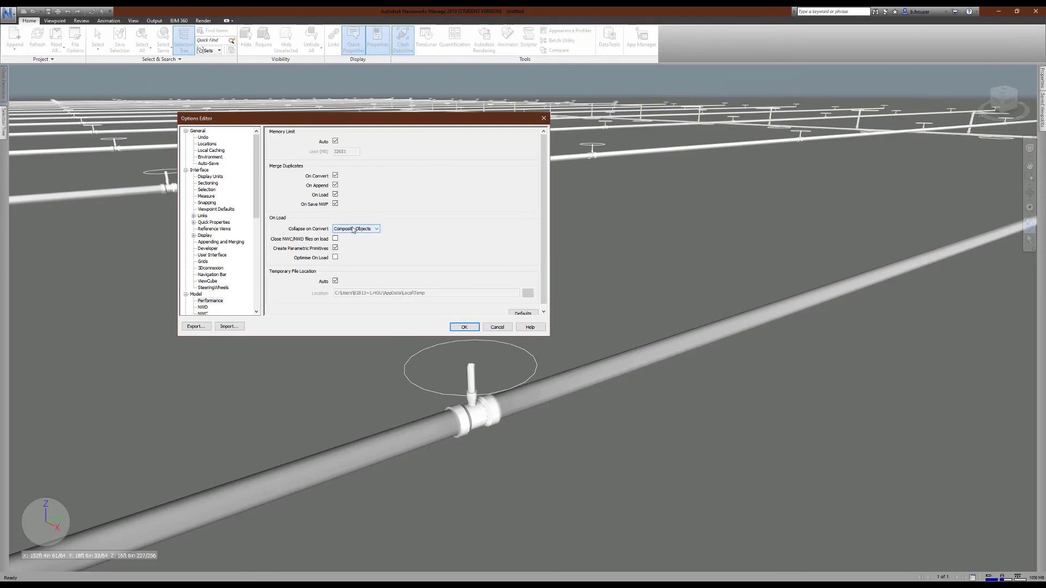
{"action": "left_click", "coordinate": [354, 228]}
{"action": "left_click", "coordinate": [344, 247]}
{"action": "left_click", "coordinate": [464, 327]}
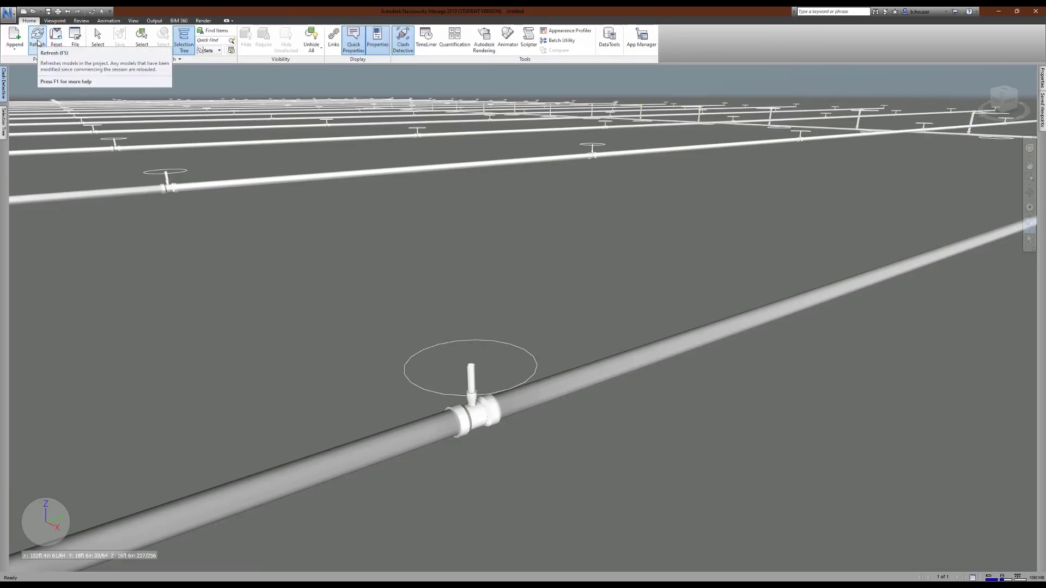
Select the refreshed tee fitting and check whether its parts are grouped as one object.
{"action": "left_click", "coordinate": [464, 427]}
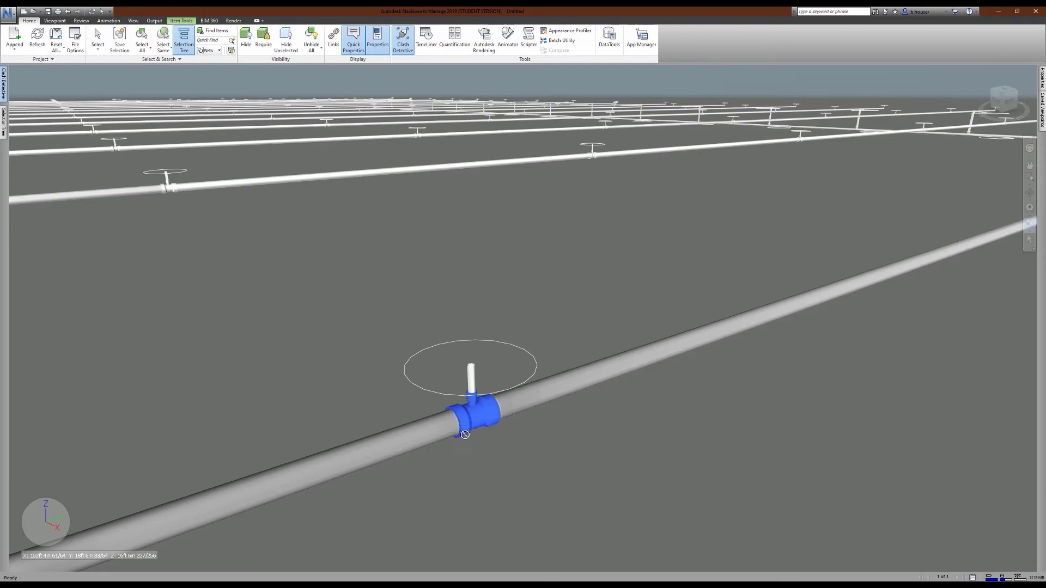
{"action": "right_click", "coordinate": [463, 433]}
{"action": "left_click", "coordinate": [264, 248]}
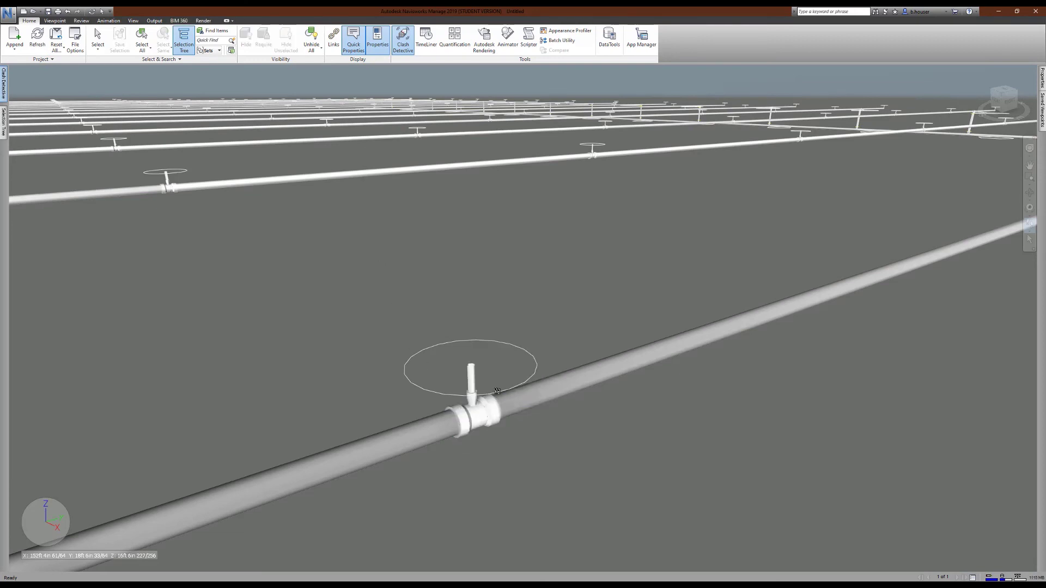
{"action": "left_click", "coordinate": [468, 427]}
{"action": "right_click", "coordinate": [467, 428]}
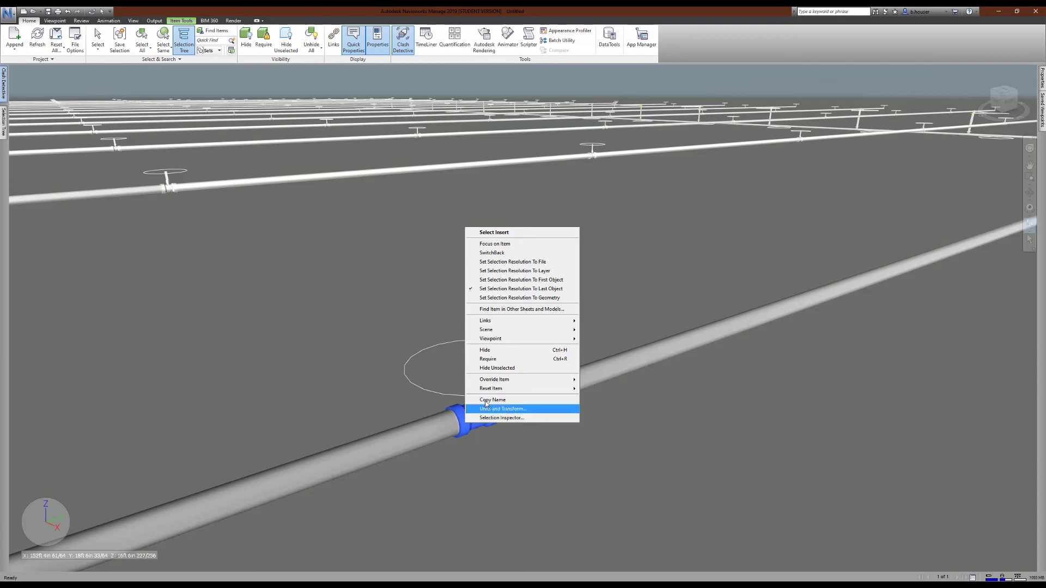
Check how the pipe beside the tee and the sprinkler with its coverage circle are selected, and clear the selection.
{"action": "left_click", "coordinate": [402, 431]}
{"action": "right_click", "coordinate": [401, 437]}
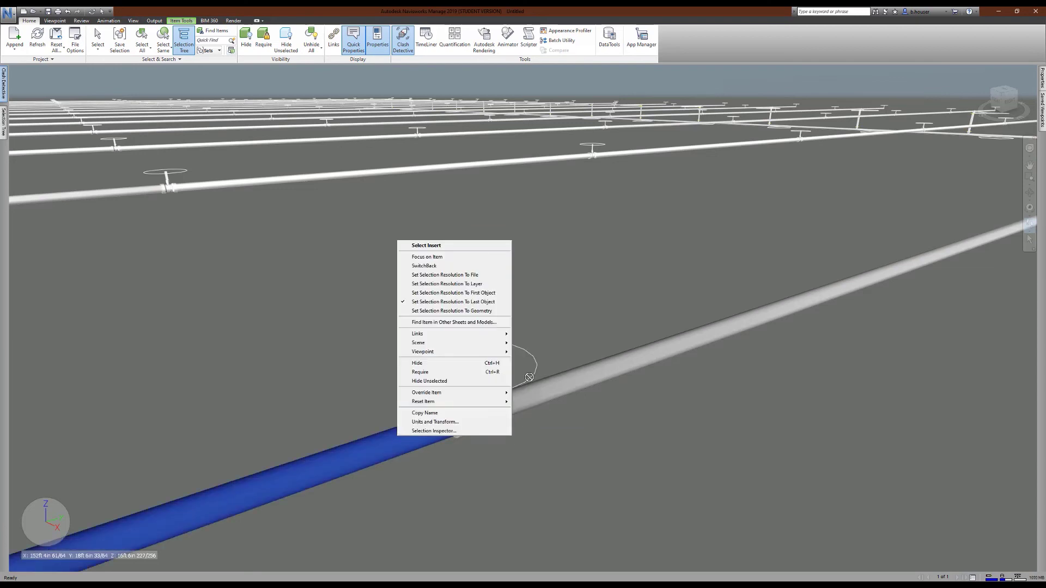
{"action": "right_click", "coordinate": [532, 375]}
{"action": "right_click", "coordinate": [470, 376]}
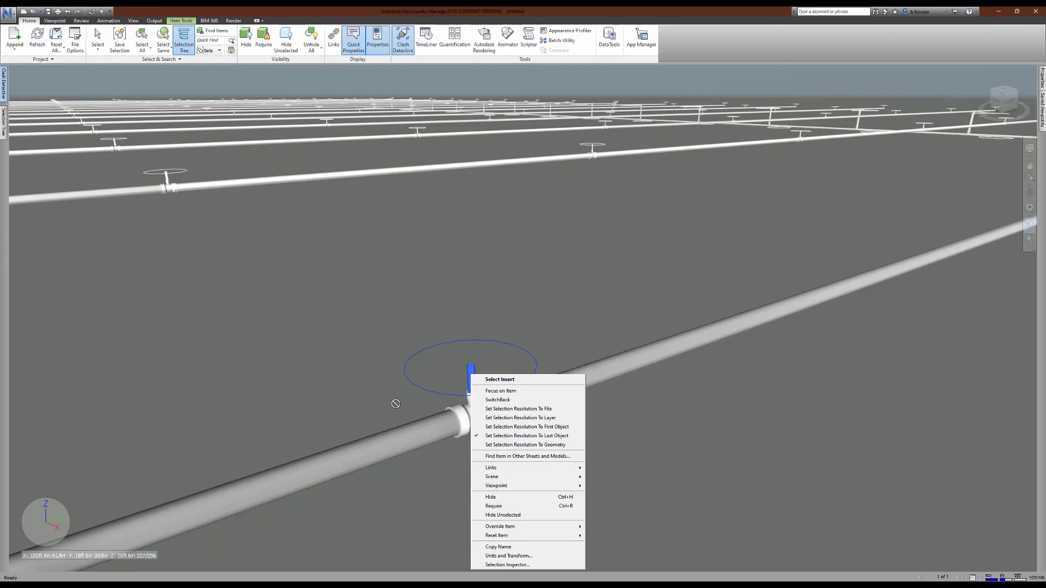
{"action": "right_click", "coordinate": [555, 309]}
{"action": "left_click", "coordinate": [478, 254]}
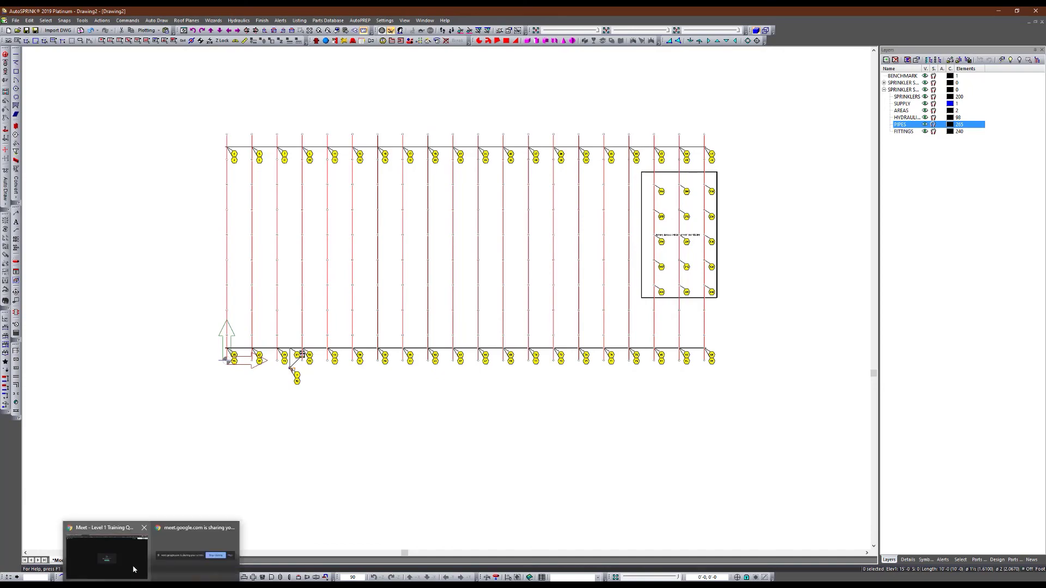
Switch to the Google Meet call in the browser and show its participant list.
{"action": "left_click", "coordinate": [133, 564]}
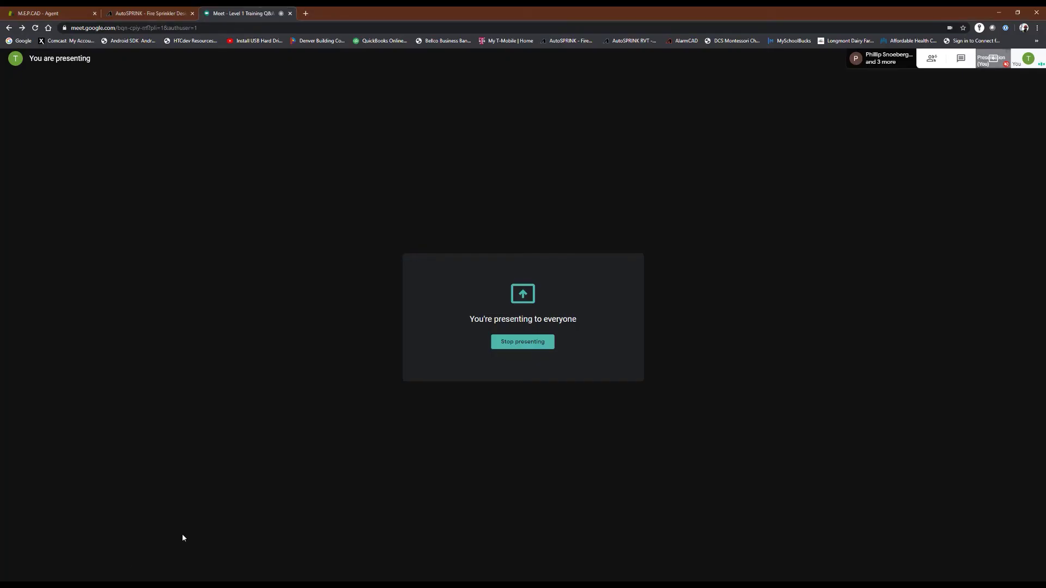
{"action": "left_click", "coordinate": [933, 60]}
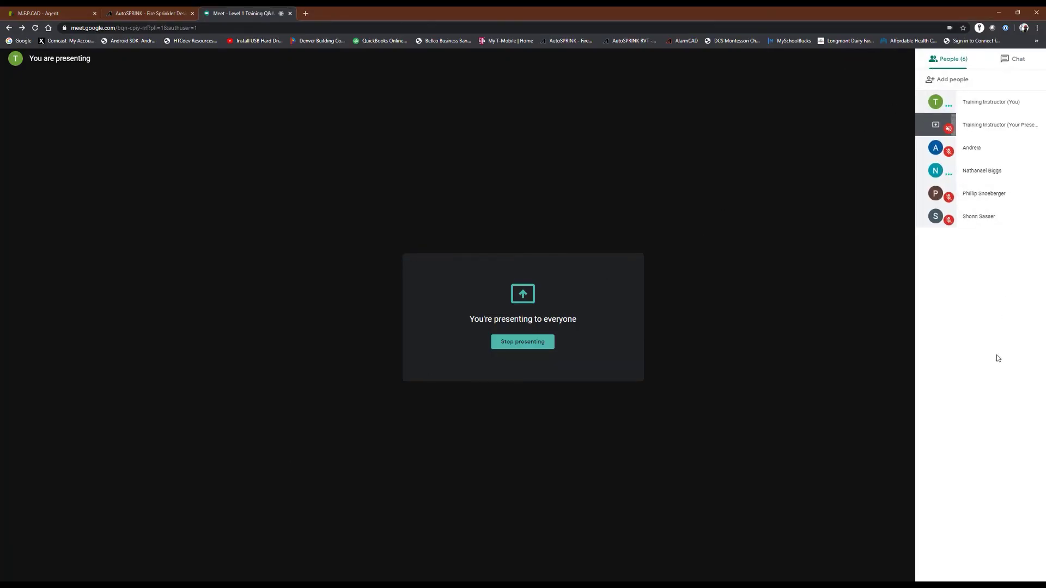